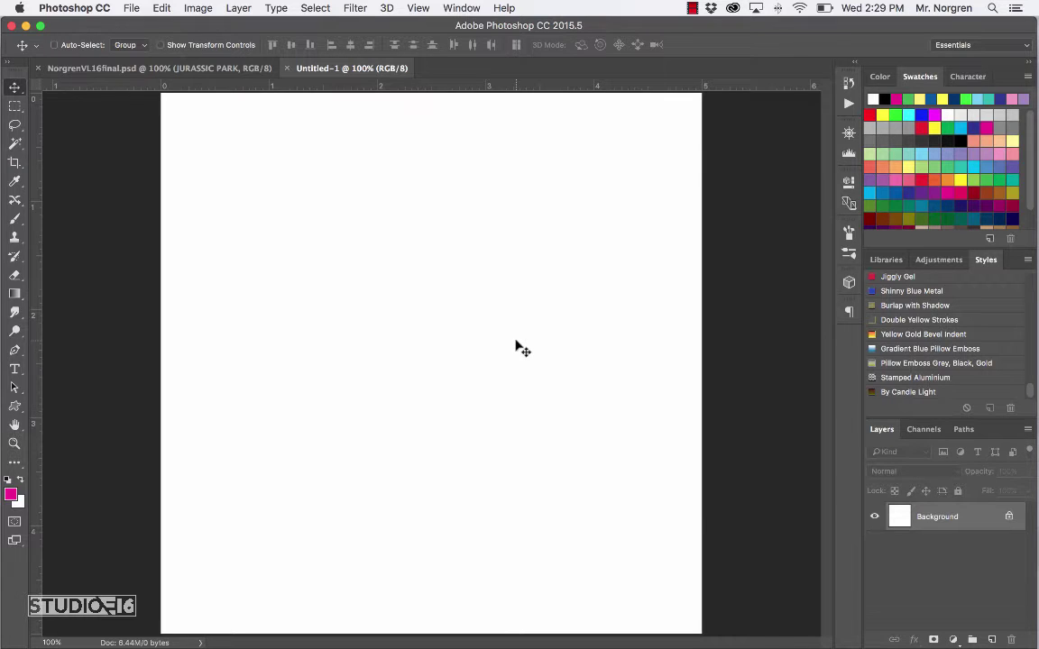
Create a new 5 by 5 inch, 300 ppi document and type 'A word or two' on it
key(super+n)
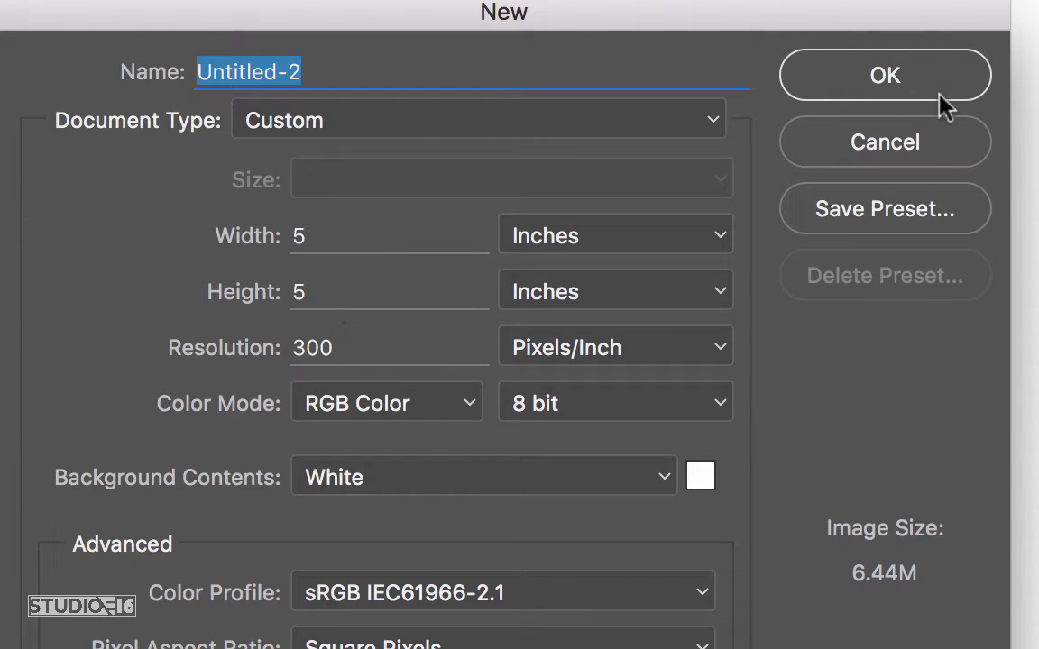
click(917, 79)
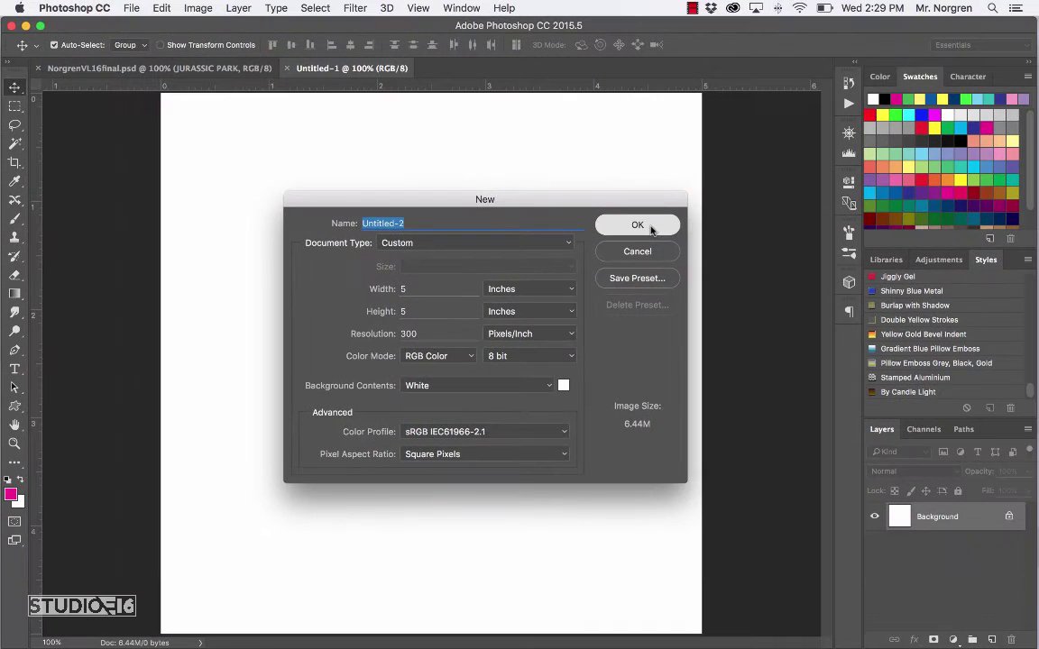
click(14, 370)
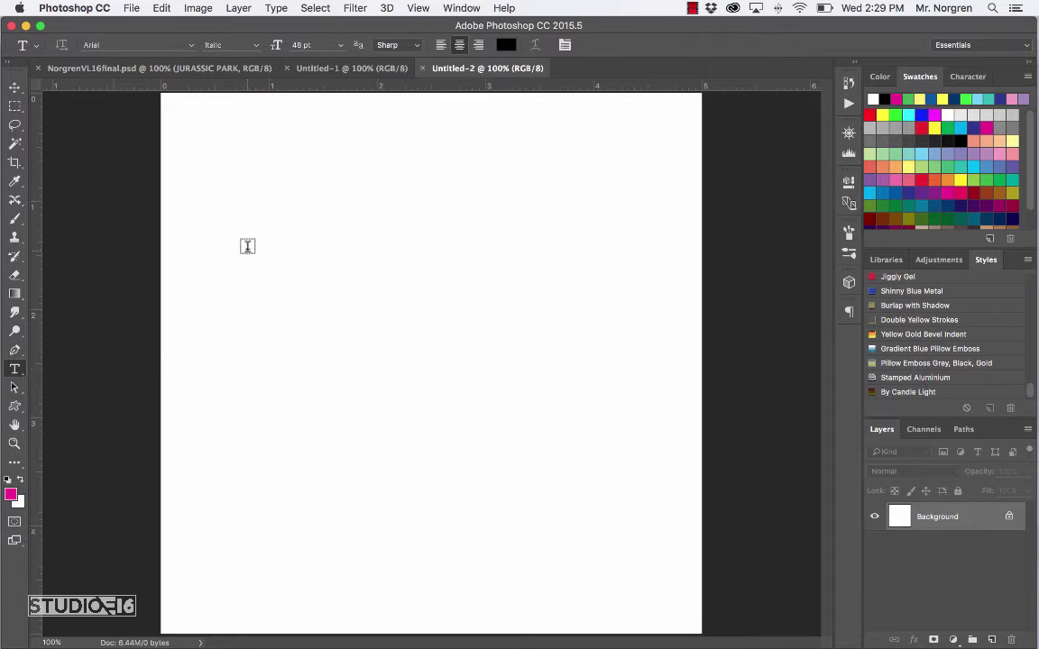
click(225, 243)
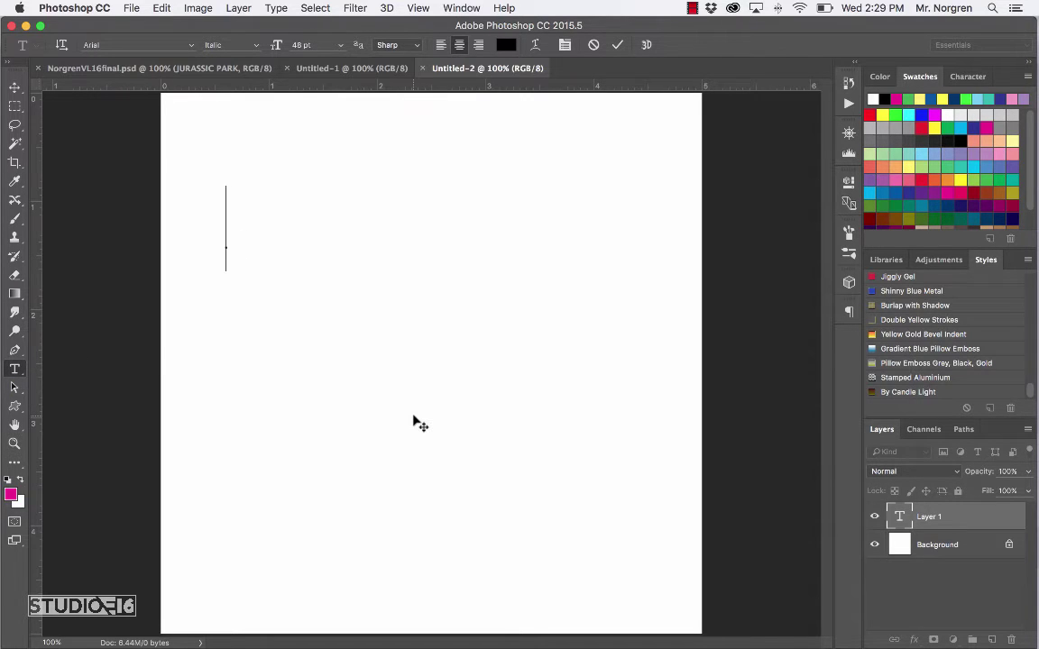
text(A wor)
text(d or two)
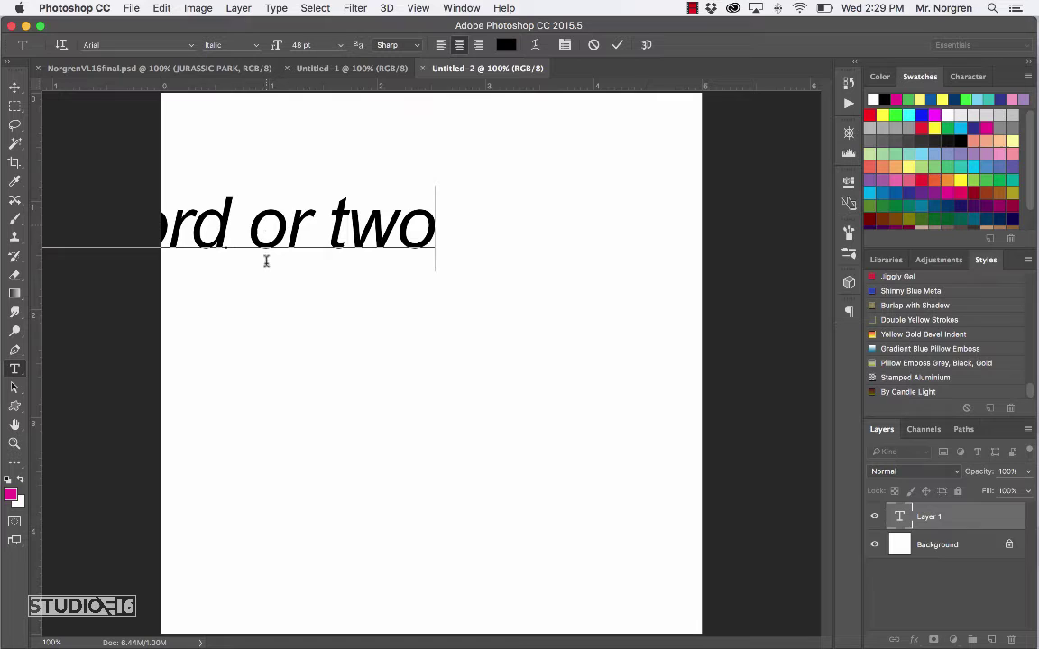
Move the text line toward the page centre, keep it in Arial, and commit it
drag(273, 307, 467, 326)
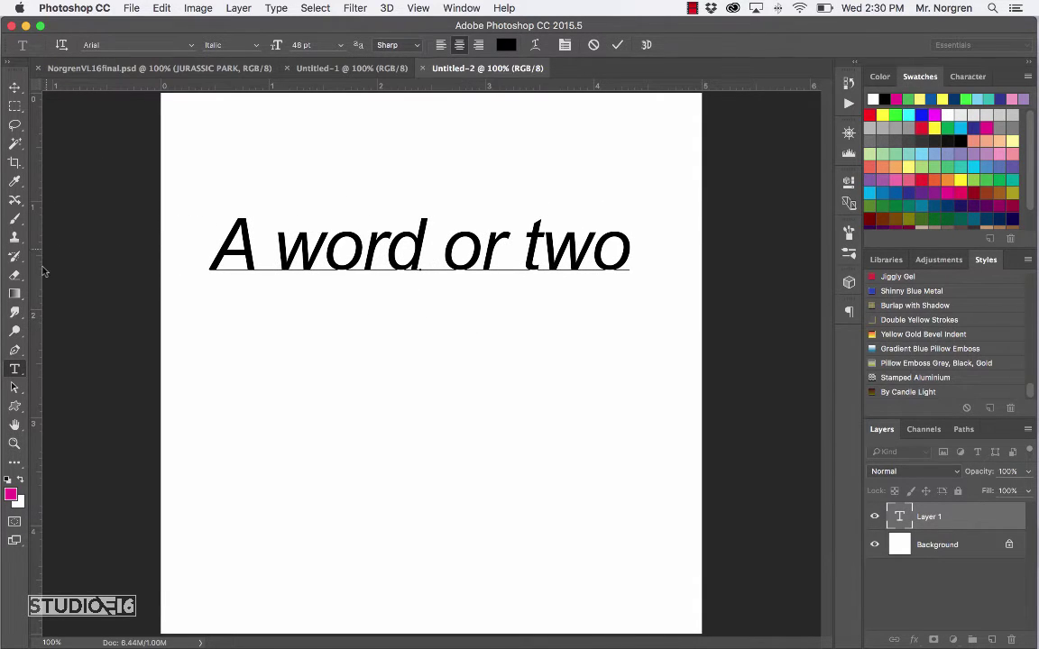
drag(628, 242, 192, 217)
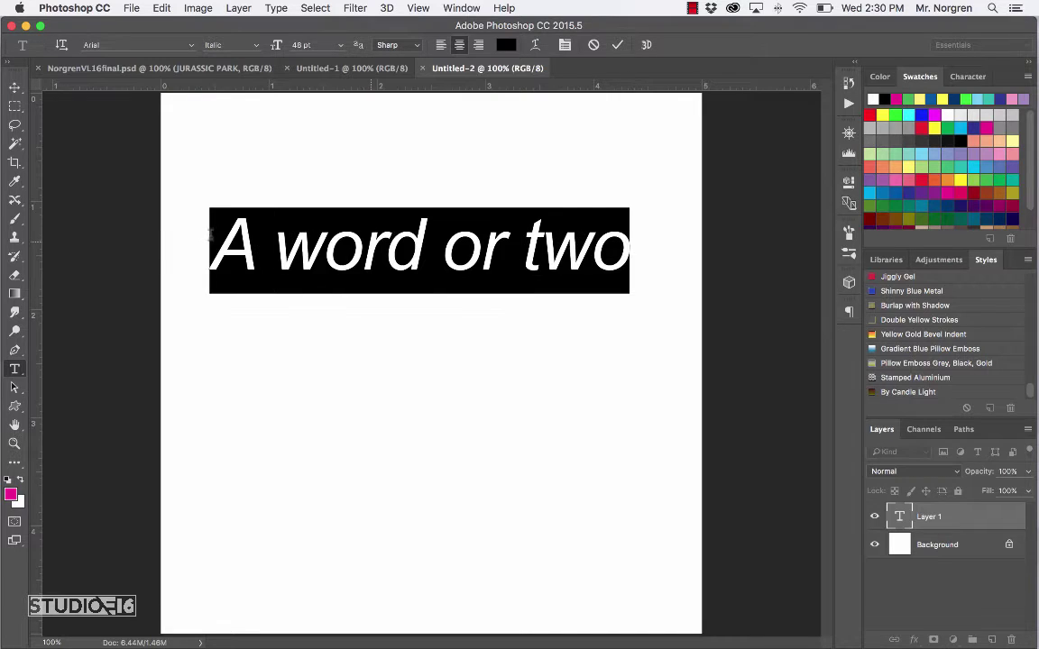
click(191, 46)
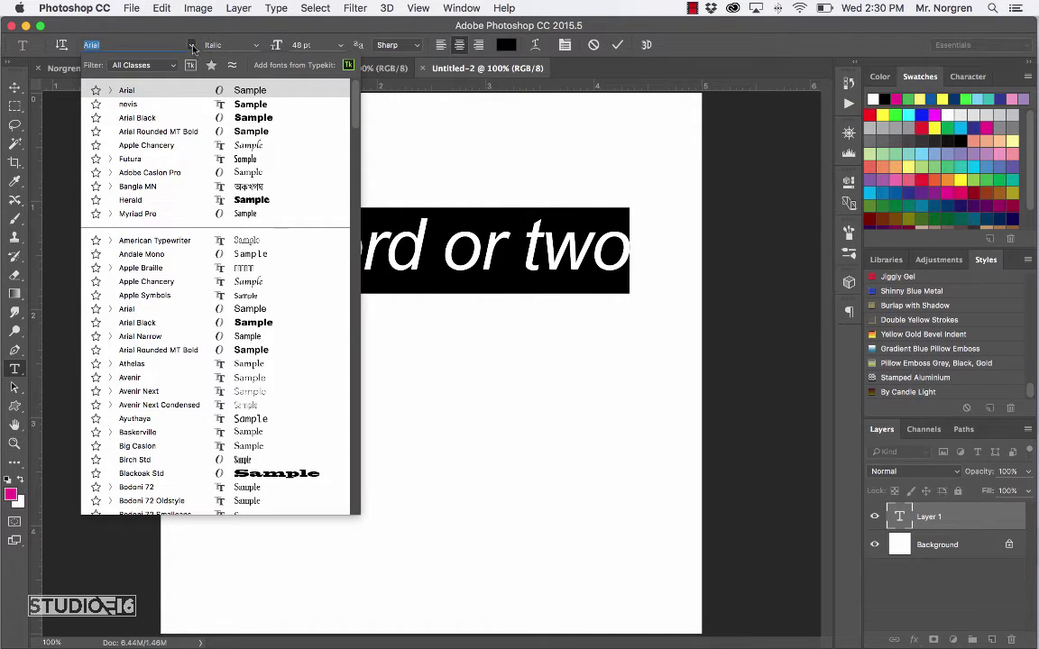
click(191, 46)
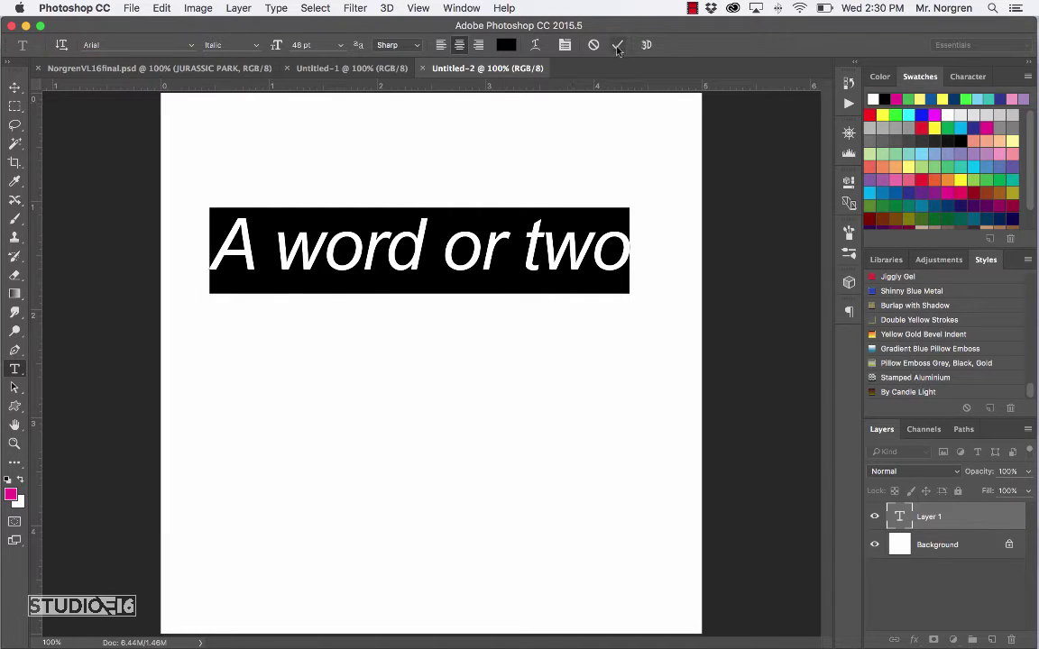
click(15, 87)
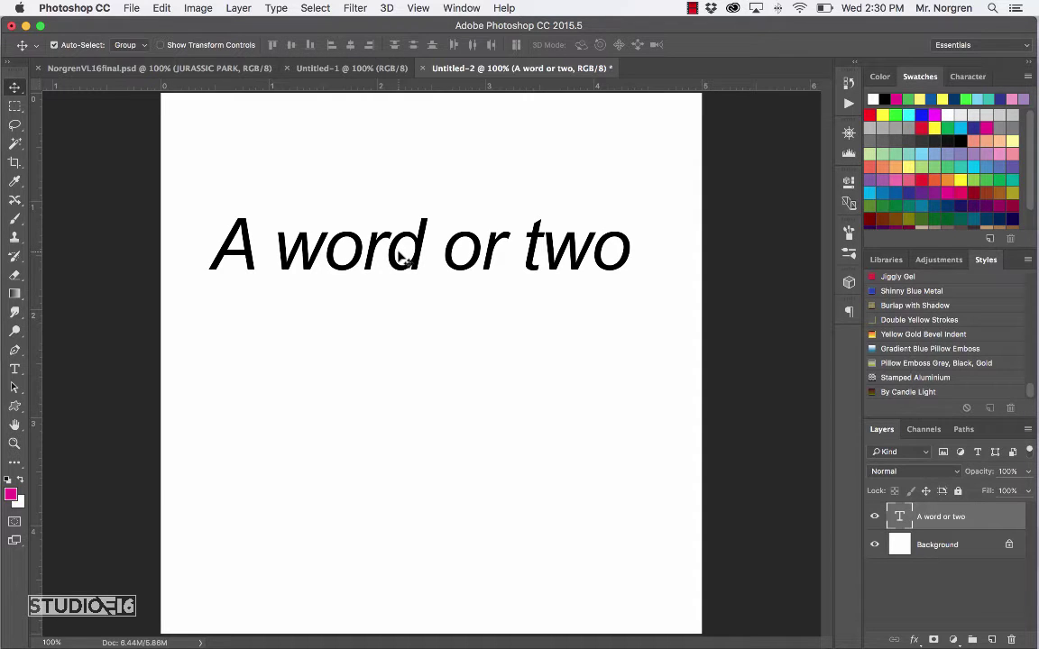
Save the document as NorgrenVL16.psd in Documents > Norgren Video Lessons
key(super+s)
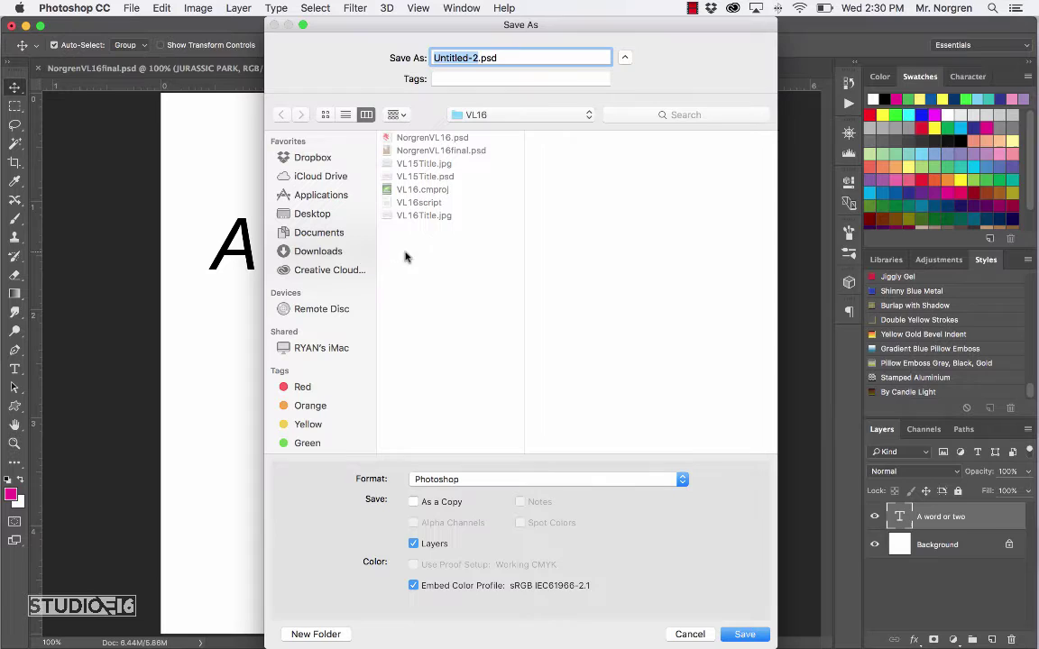
click(487, 115)
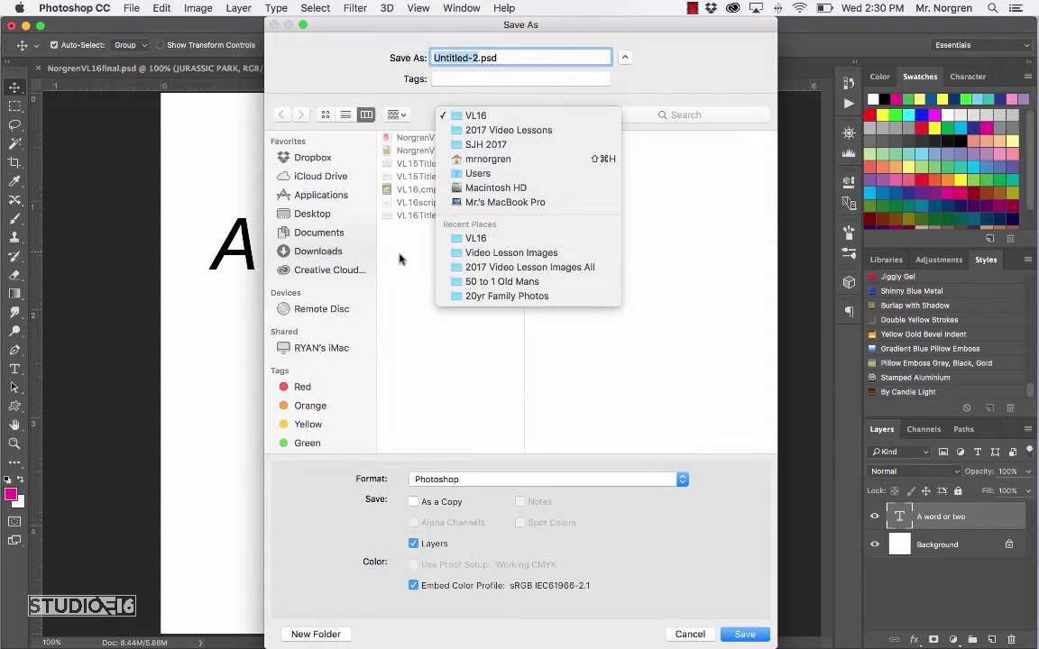
click(487, 130)
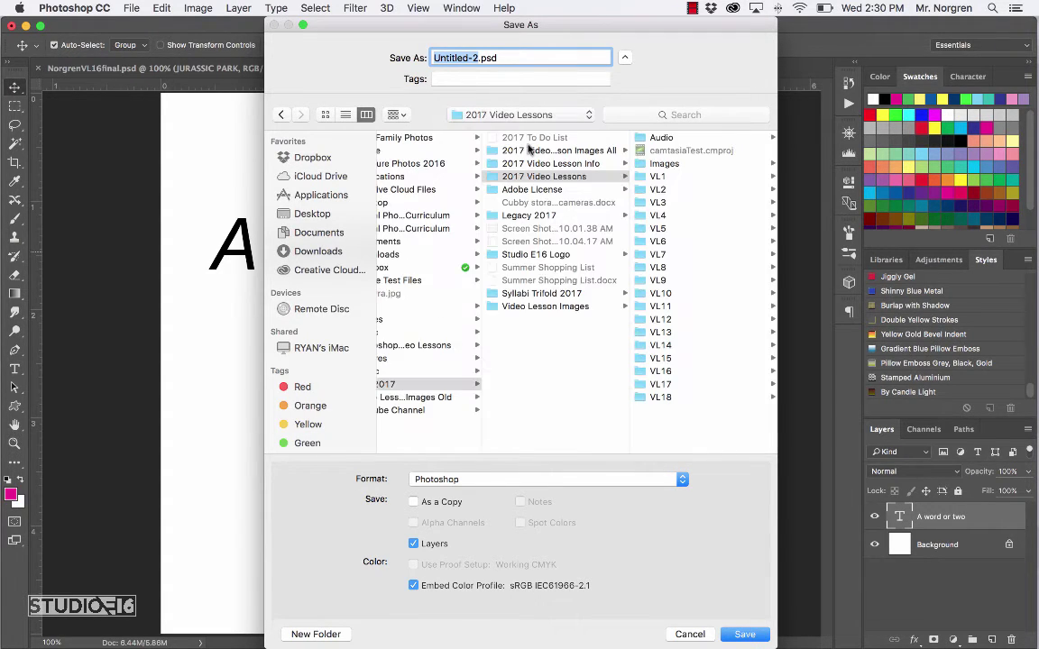
click(313, 232)
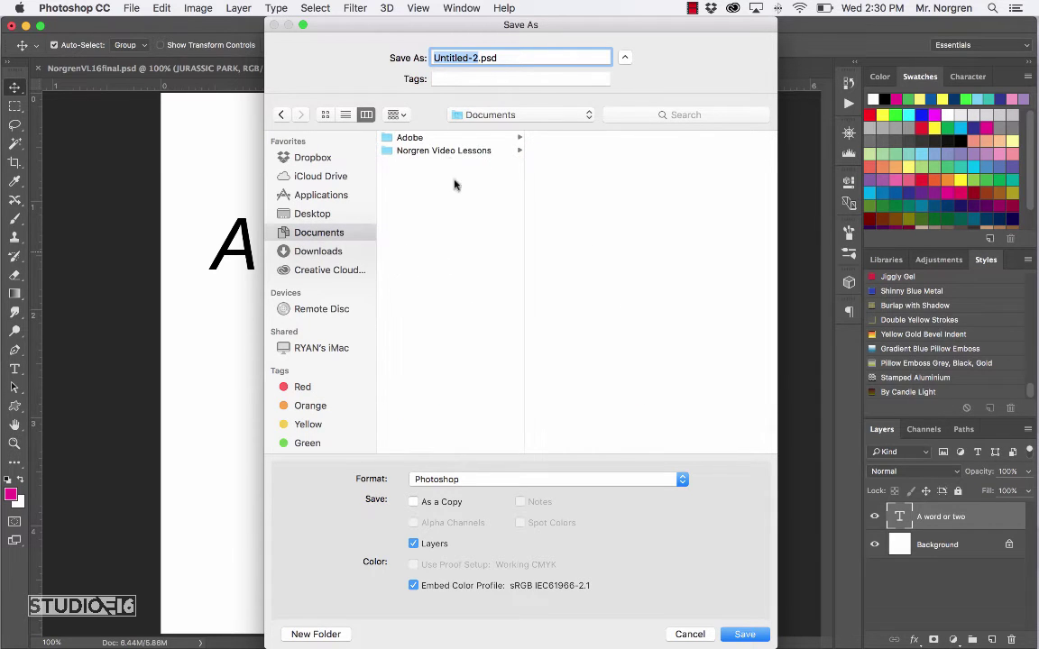
click(432, 151)
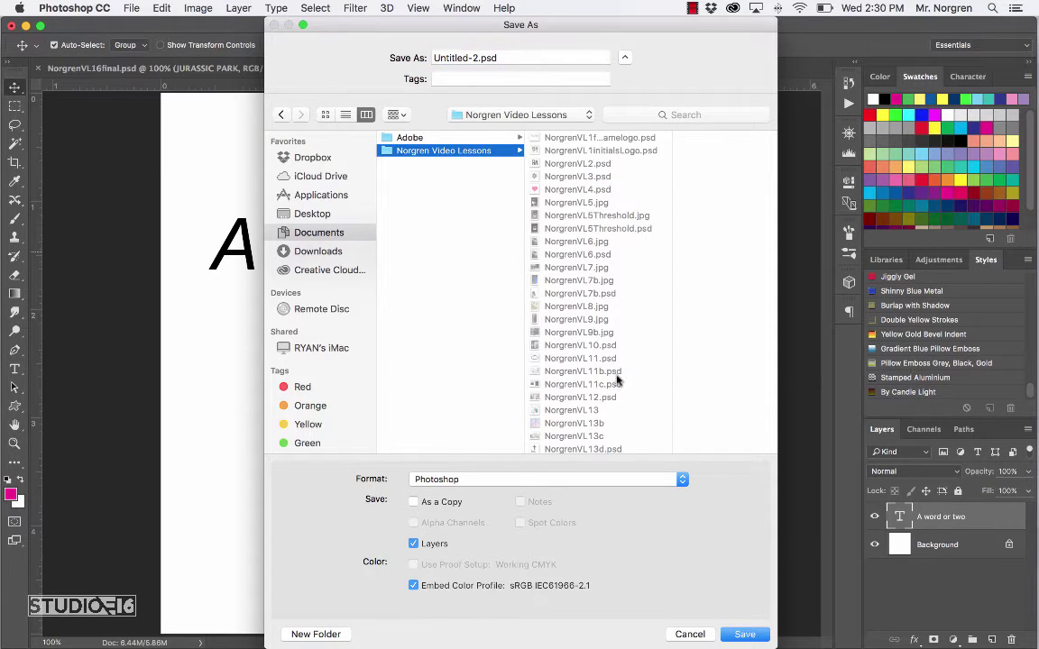
scroll(617, 381, down, 3)
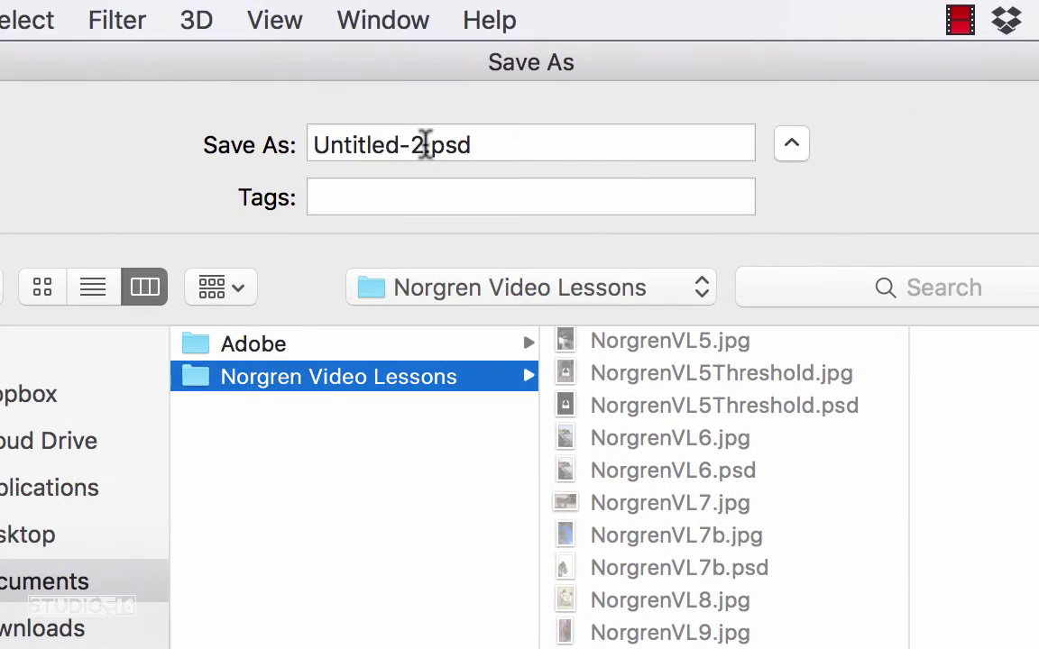
key(Tab)
text(Norgren)
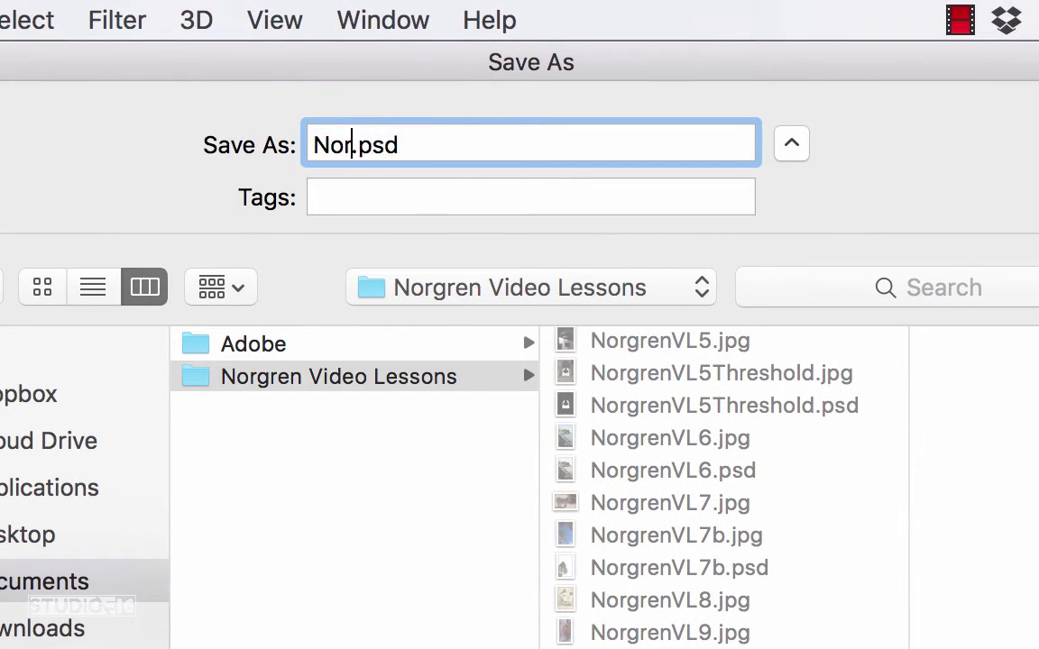
text(VL1)
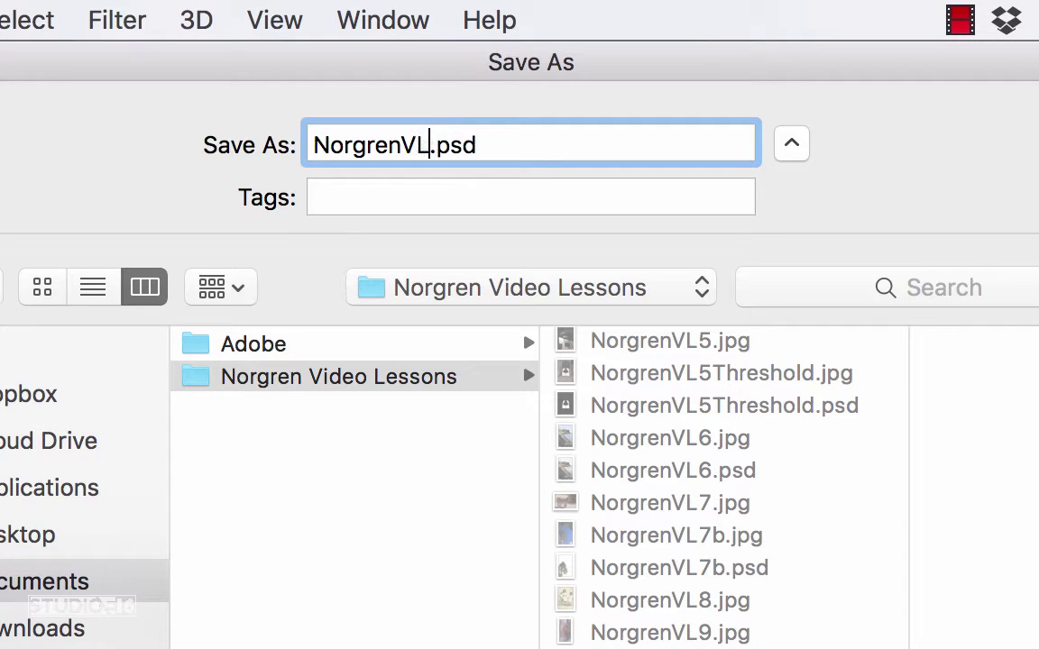
text(6)
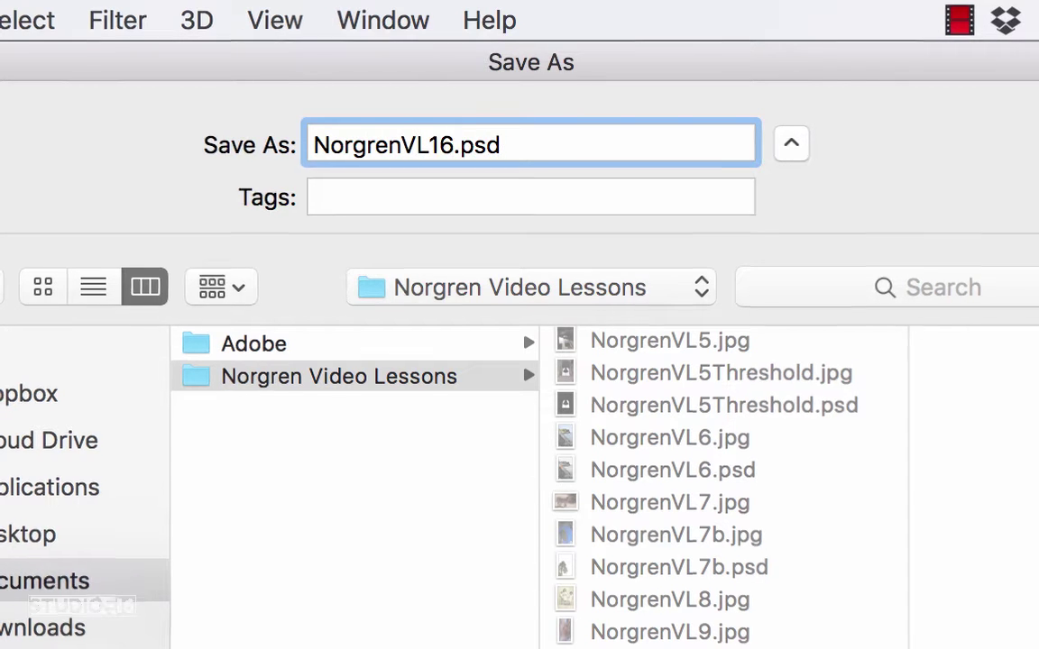
key(Return)
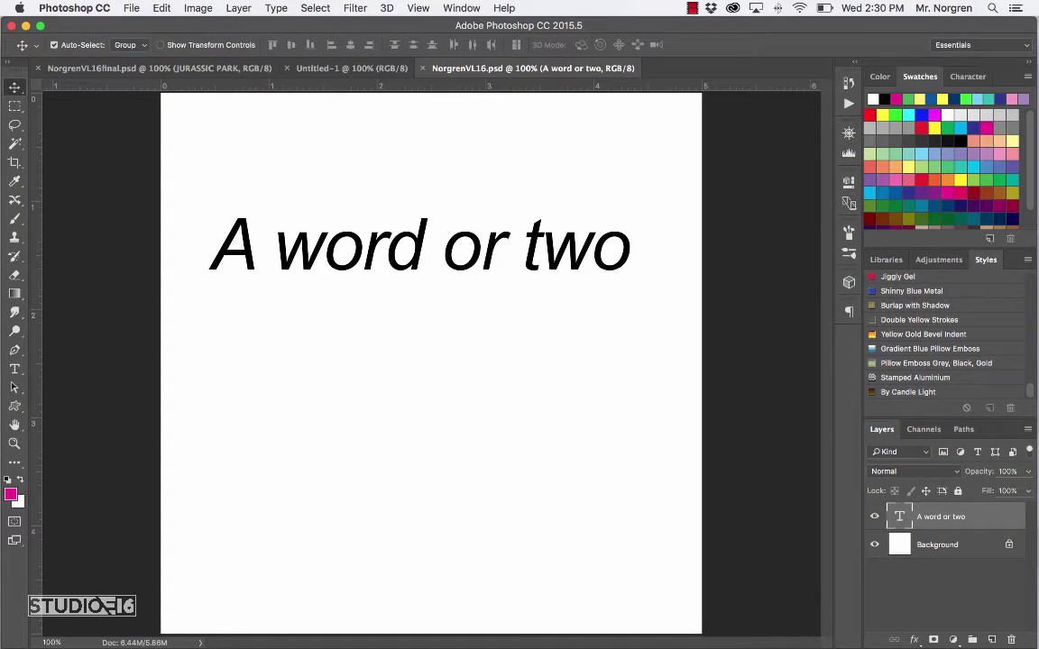
Reset the Styles panel library to the default styles
click(458, 9)
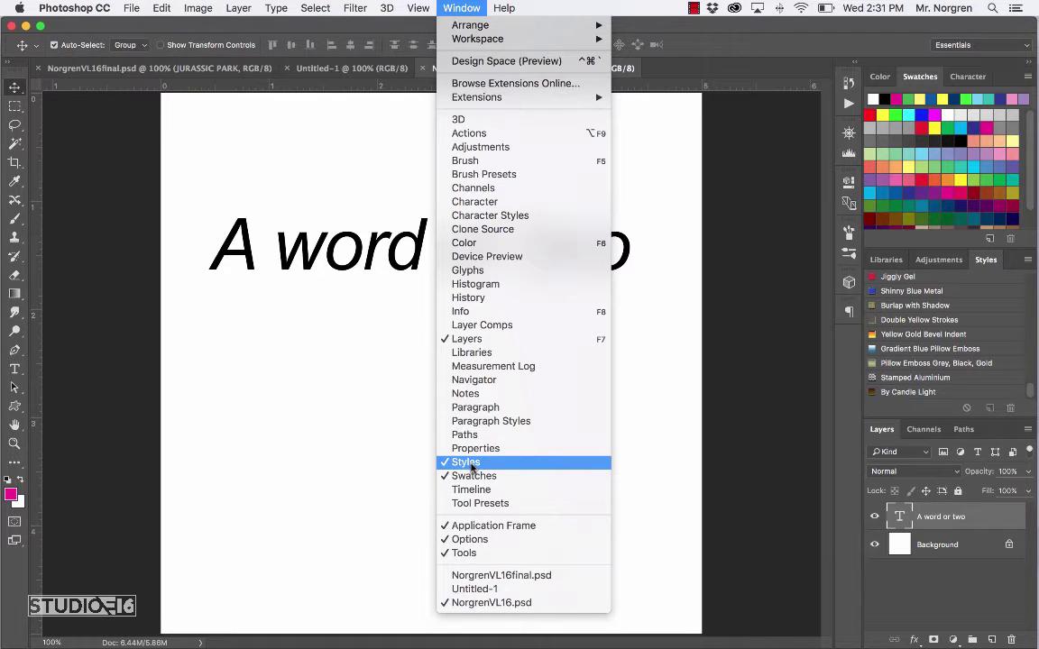
click(758, 410)
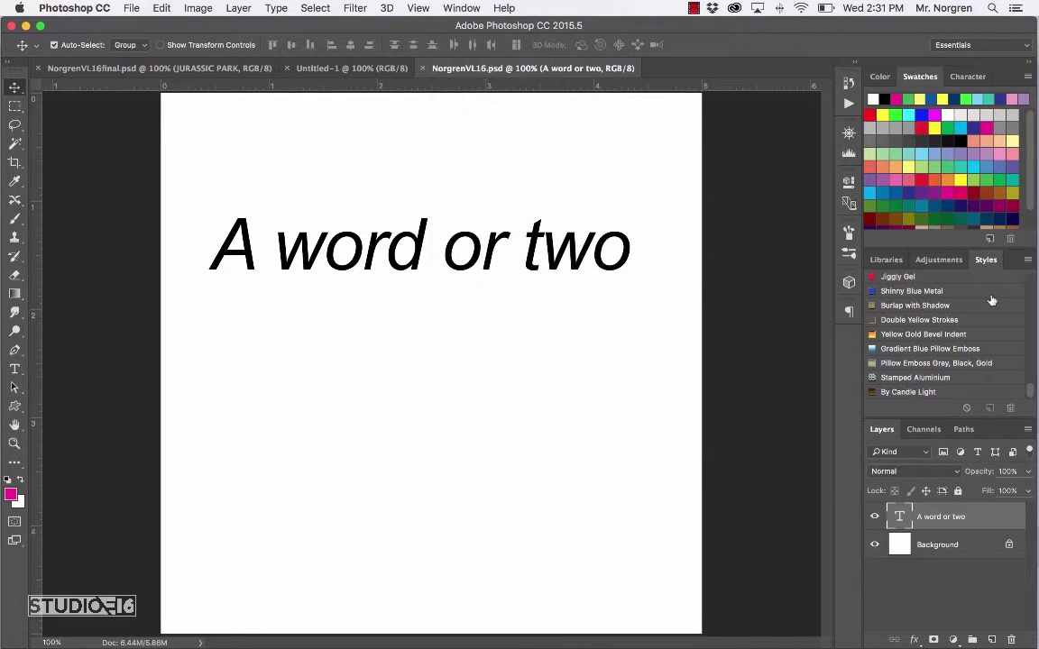
click(1028, 261)
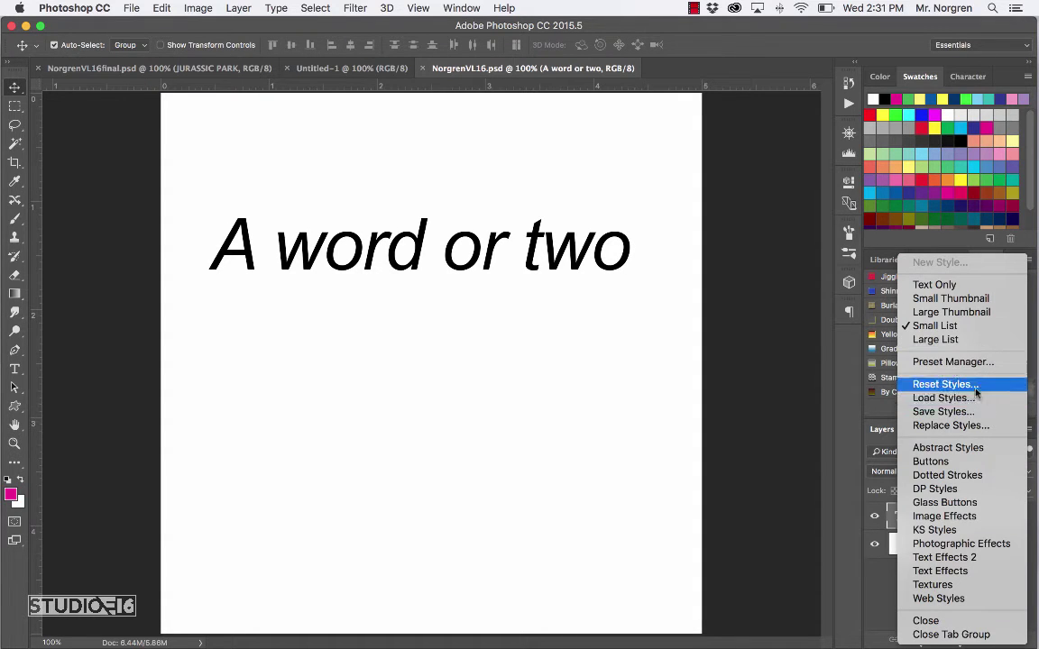
click(945, 384)
click(659, 236)
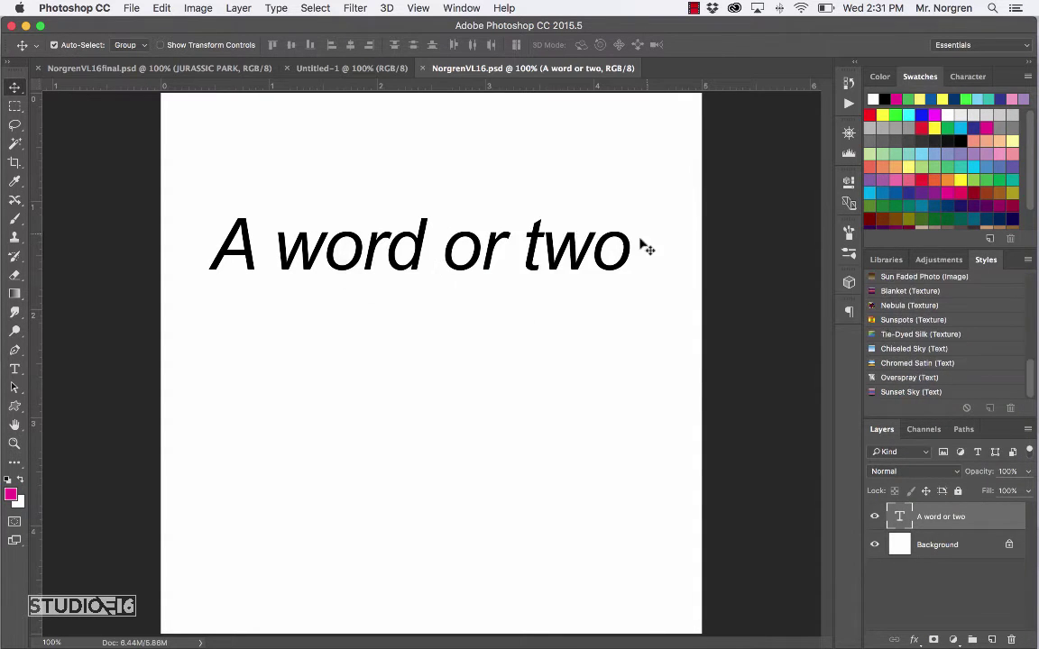
Append the Text Effects style set to the Styles panel
drag(1033, 378, 1024, 271)
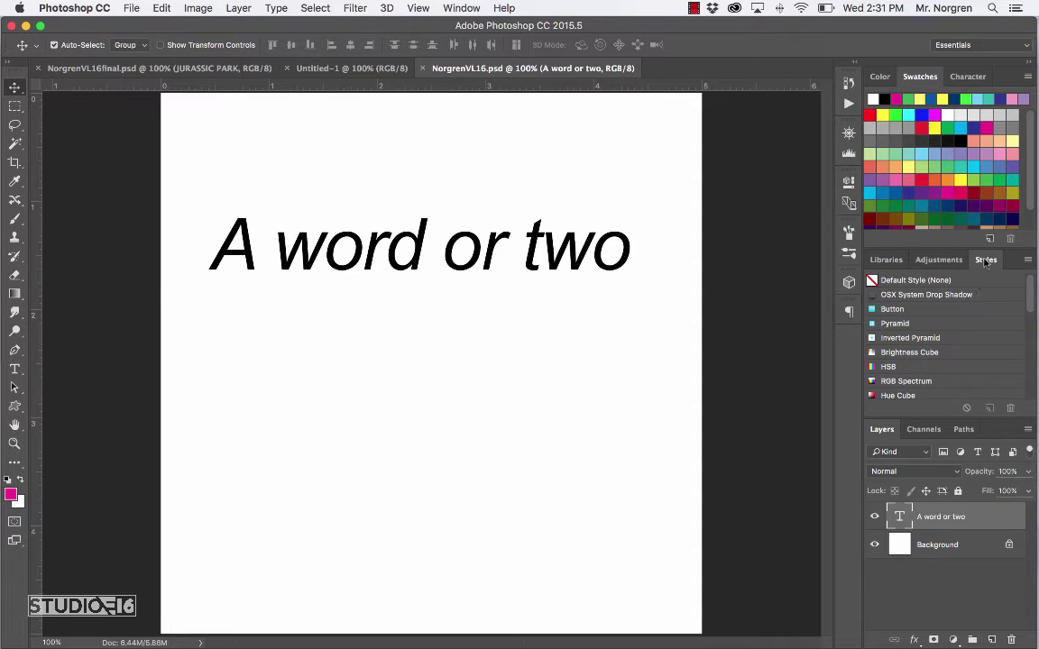
click(1027, 261)
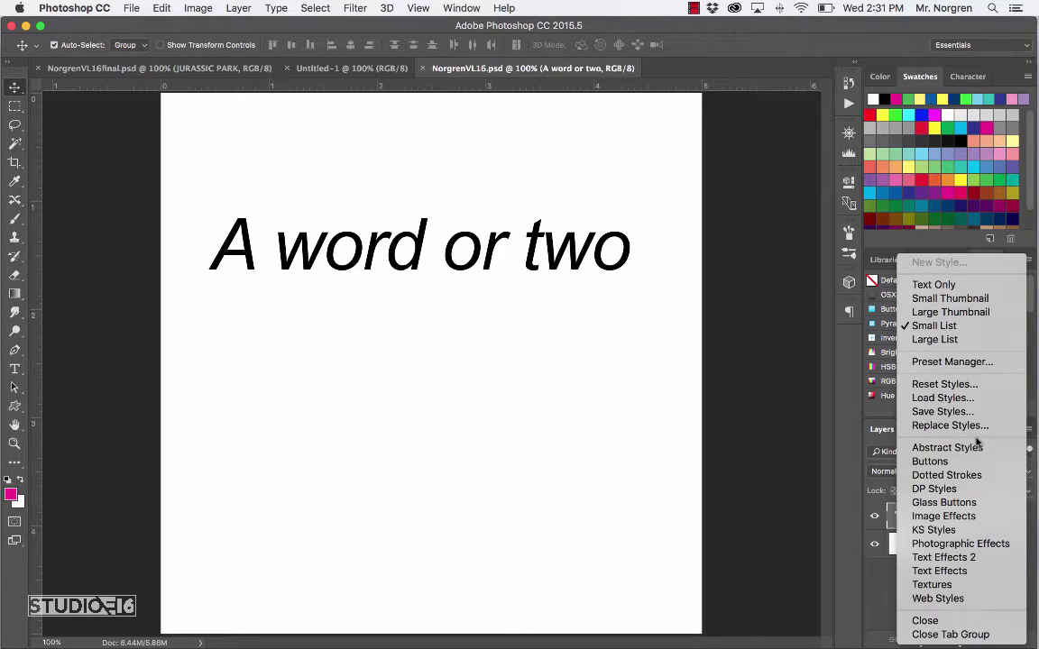
click(942, 571)
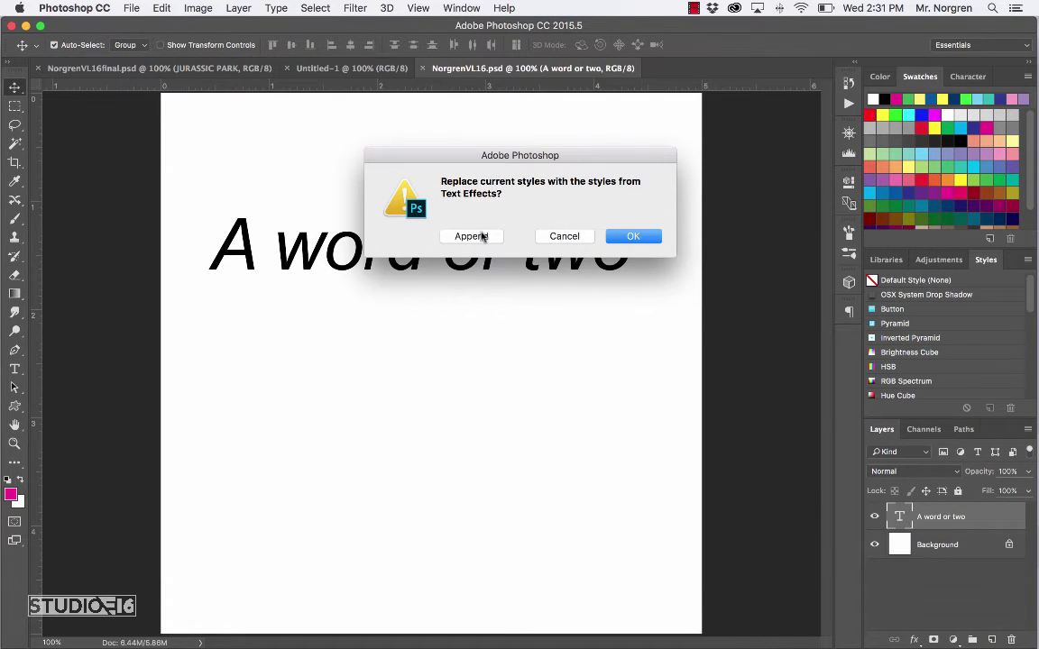
click(471, 236)
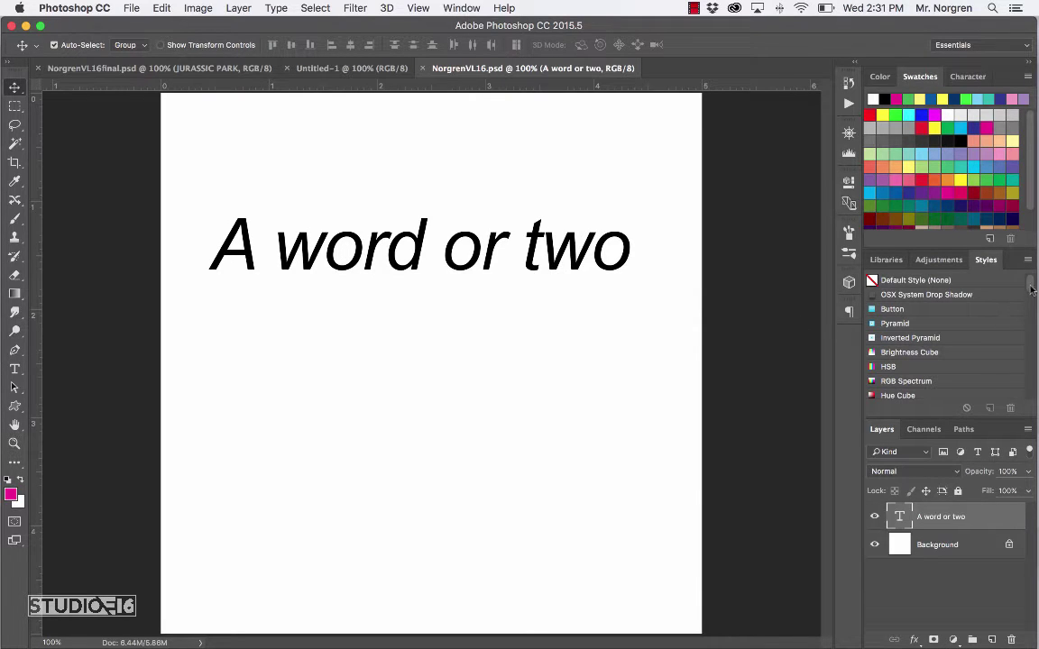
Try Frosted Glass, Hot Burst, Rainbow and other styles on the text, ending with Clear Double Black Stroke
drag(1031, 287, 1026, 338)
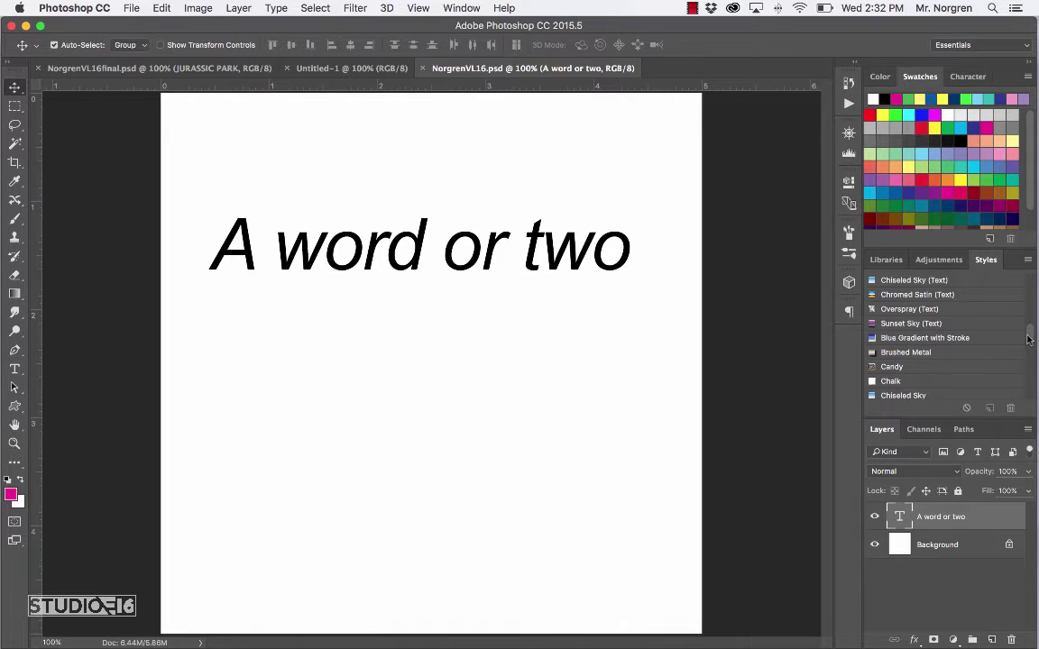
drag(1026, 338, 1030, 364)
click(909, 368)
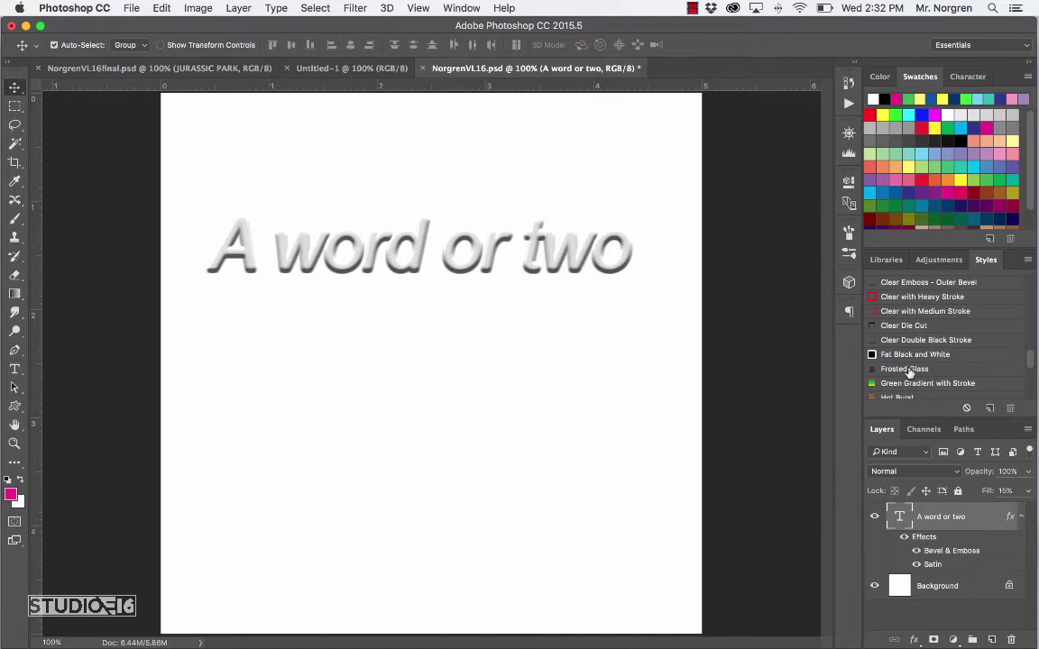
click(914, 384)
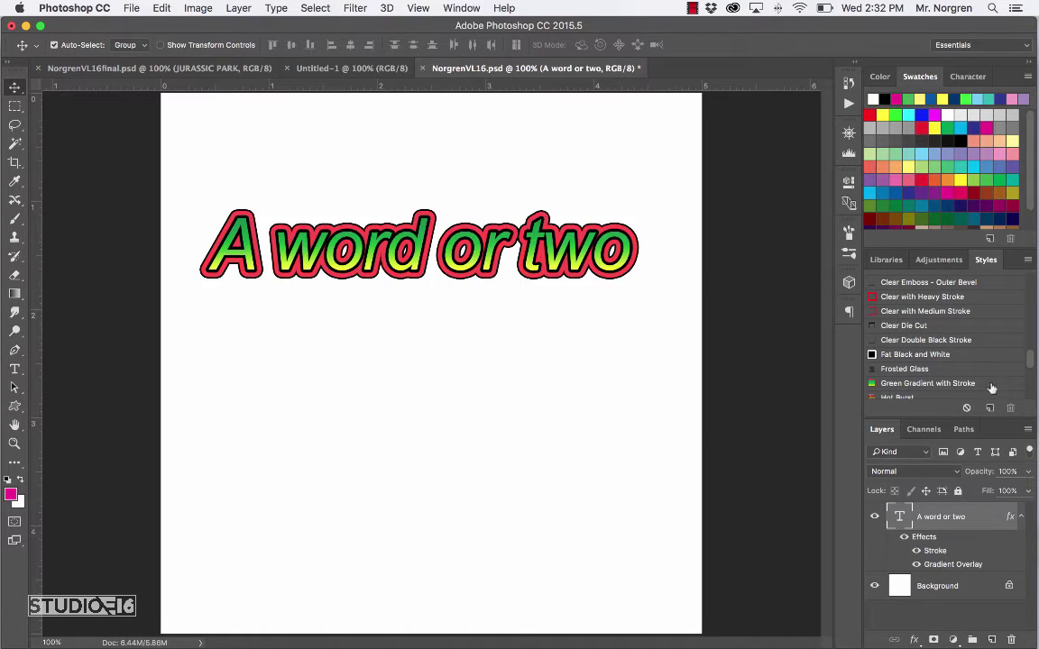
scroll(1030, 367, down, 3)
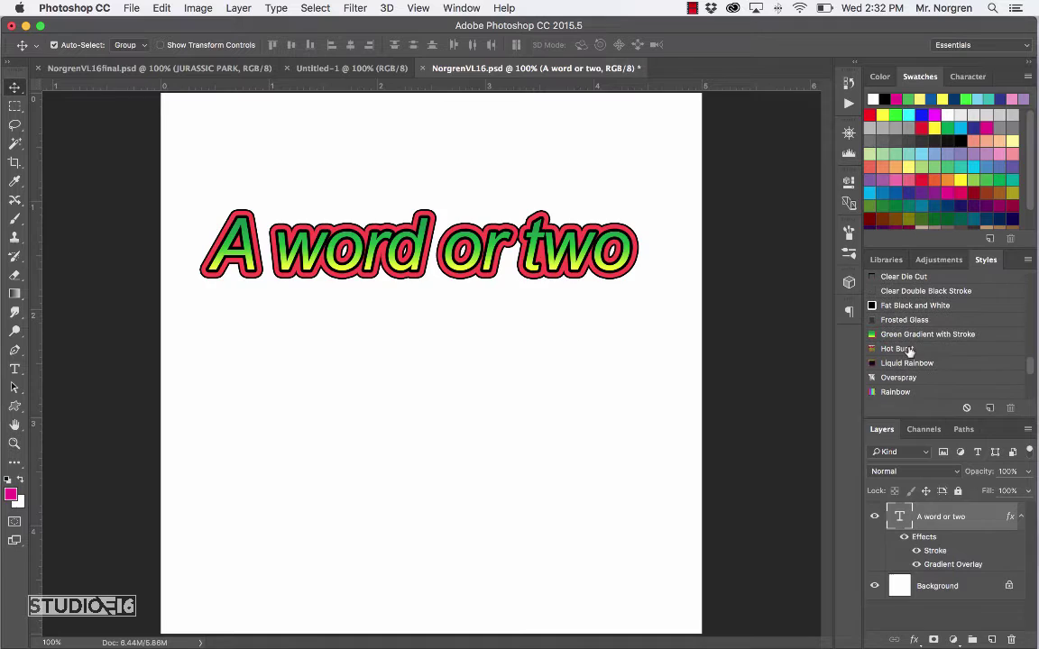
click(903, 348)
click(914, 365)
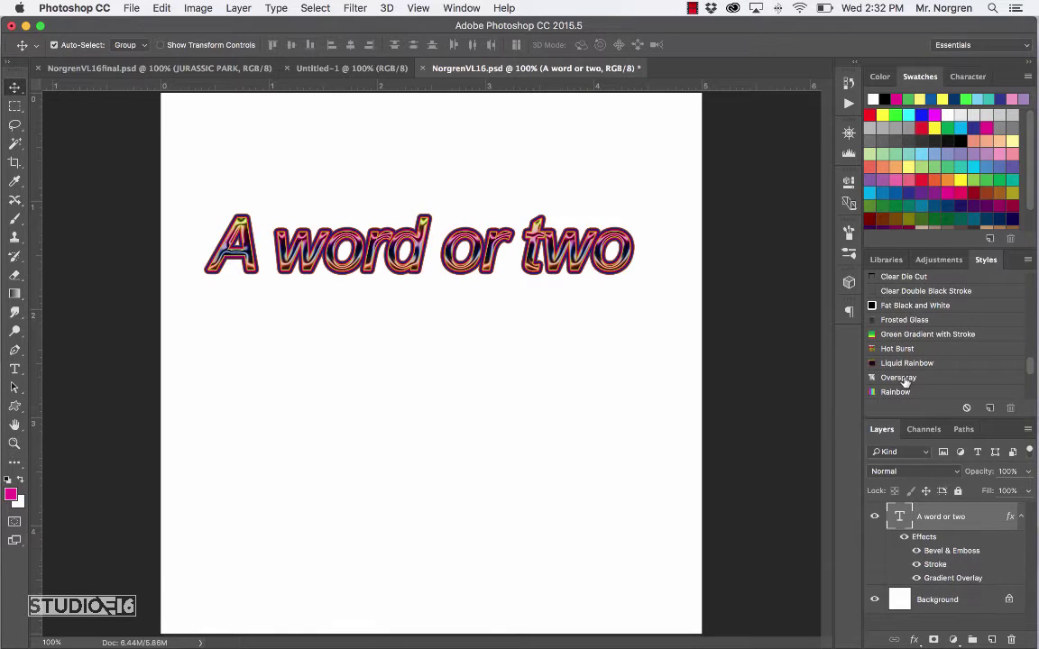
click(905, 380)
click(905, 394)
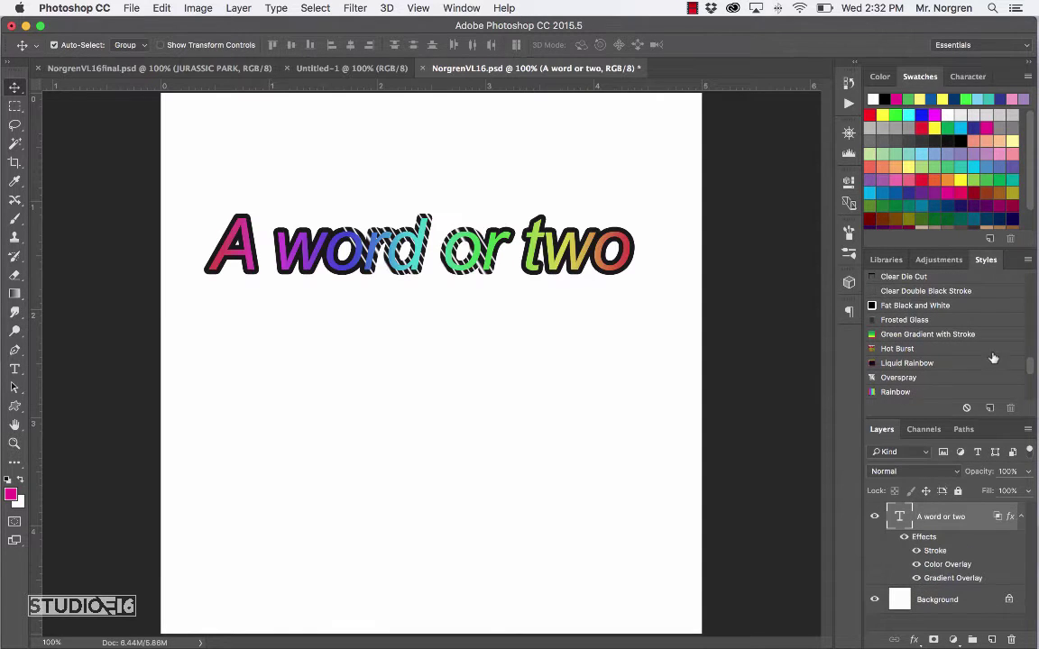
mouse_move(1031, 367)
mouse_down()
mouse_move(1022, 270)
mouse_move(1028, 311)
mouse_move(1014, 403)
mouse_move(1016, 361)
mouse_up()
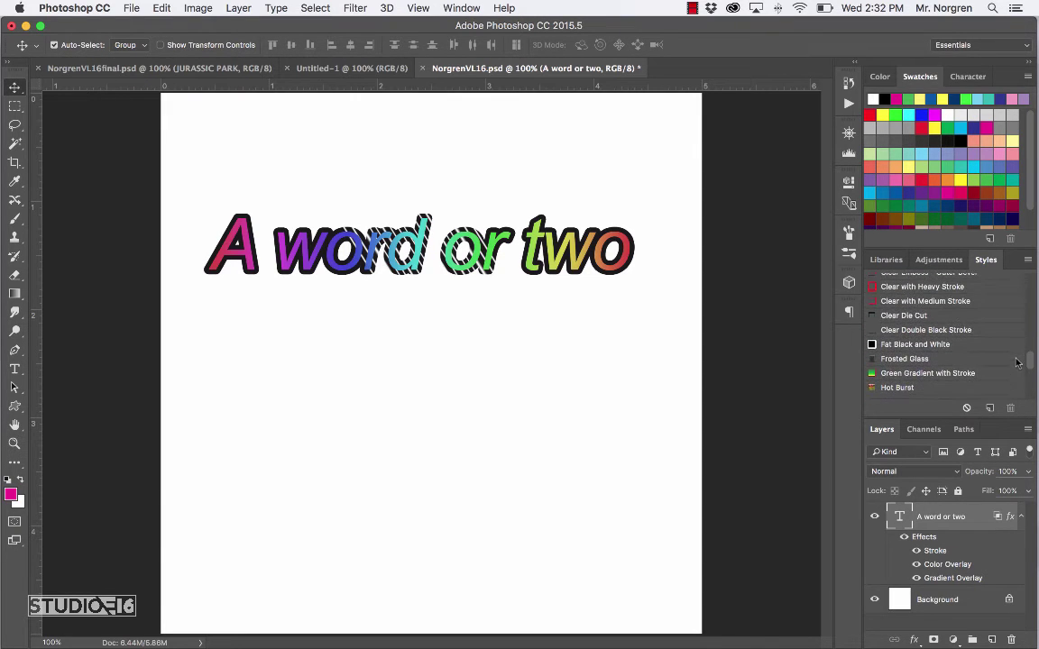
click(928, 330)
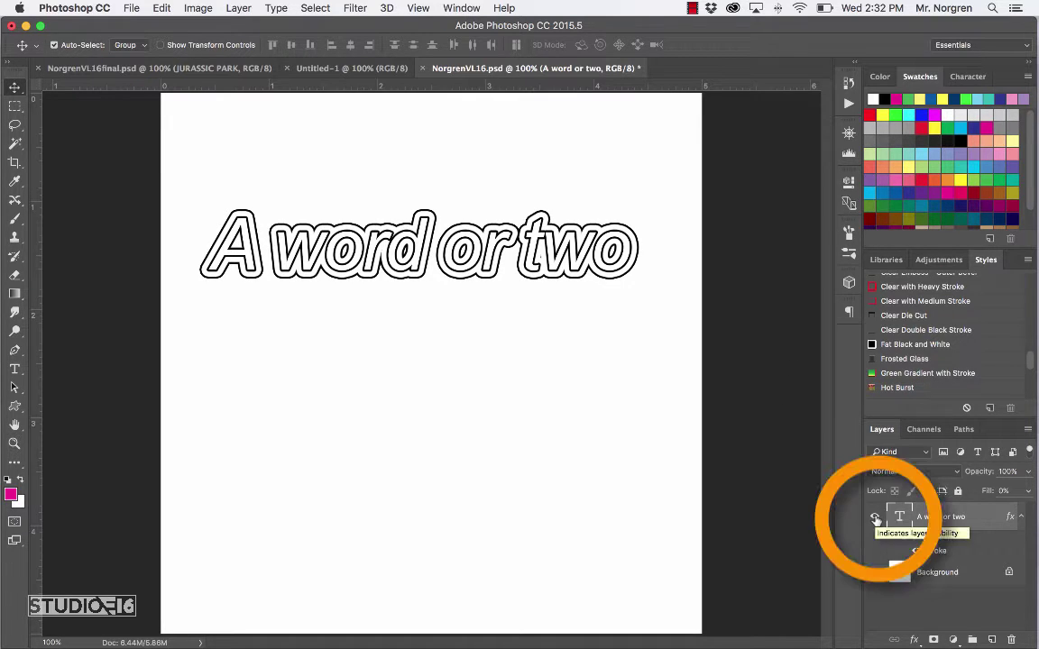
Hide the text layer, add an empty Layer 1, and append the Buttons style set
click(875, 521)
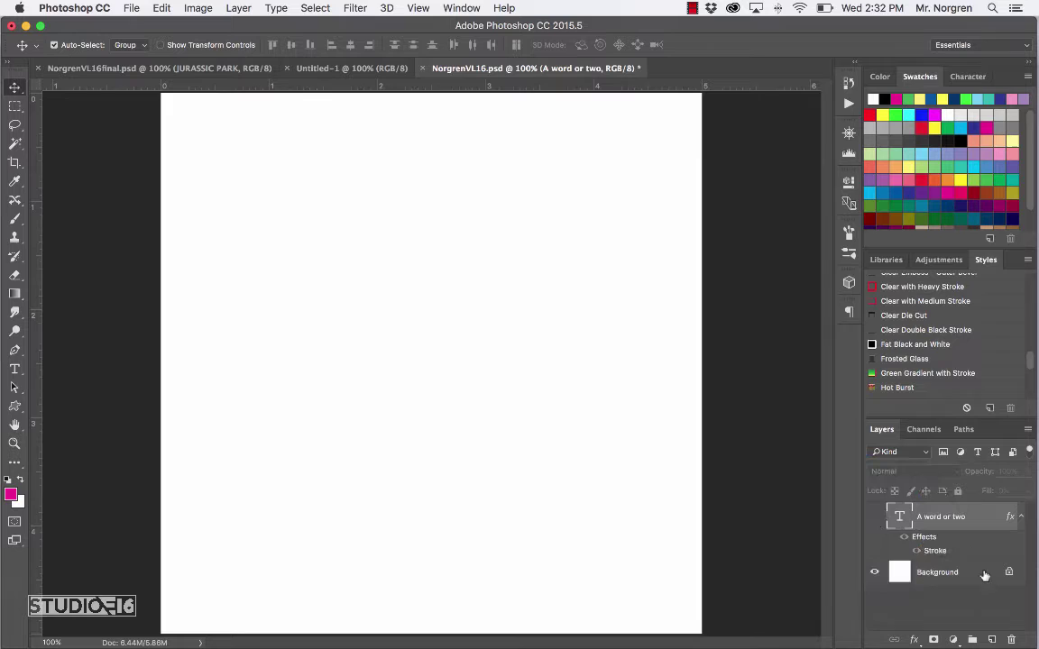
click(991, 639)
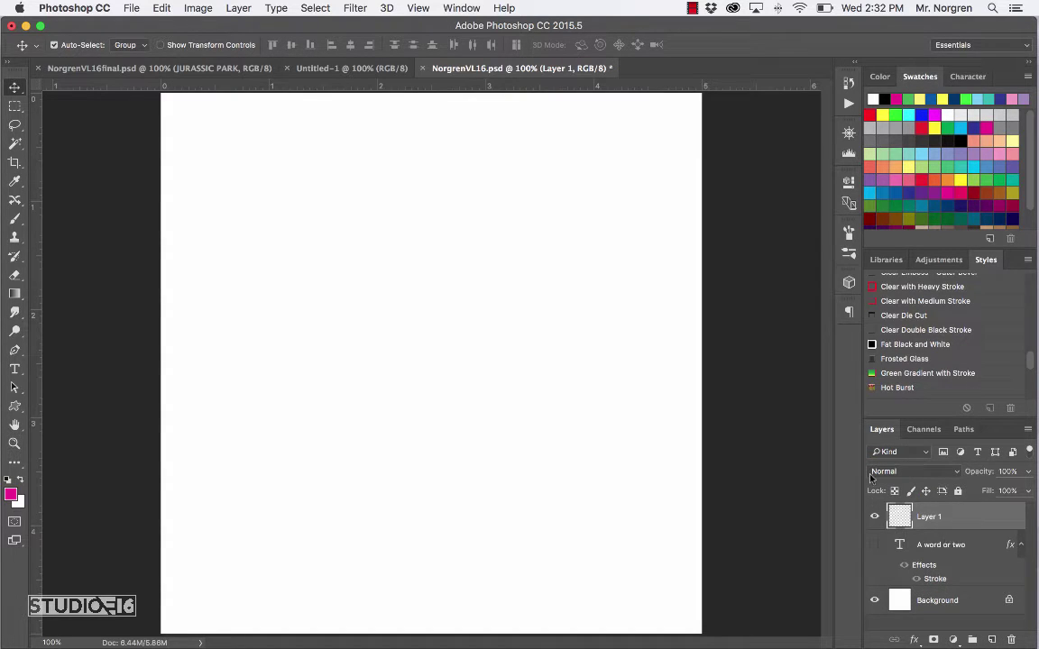
click(1026, 263)
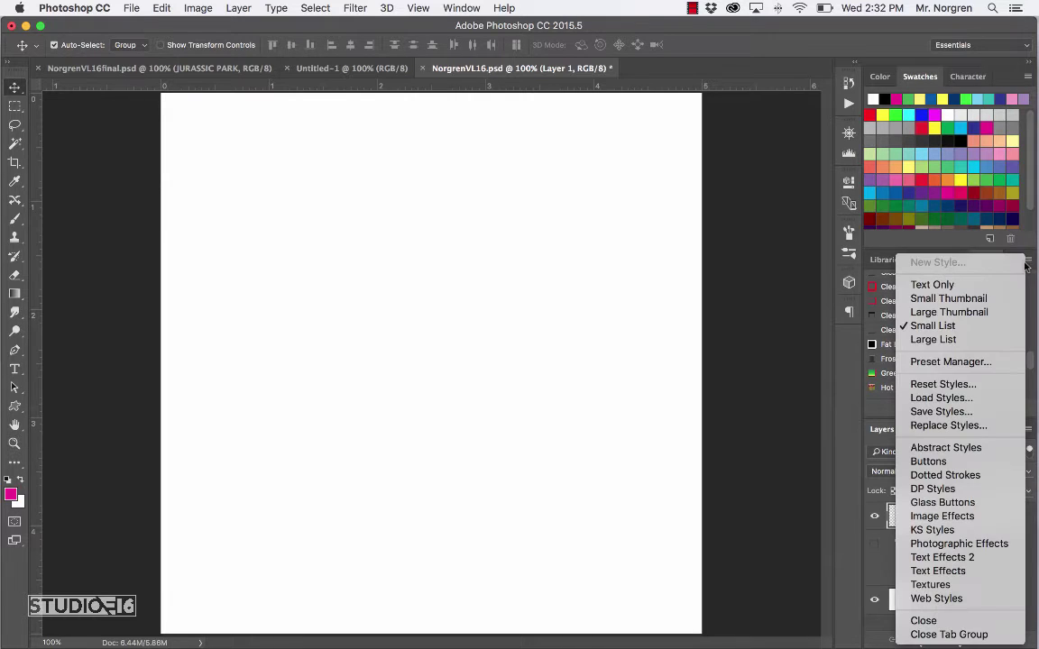
click(967, 462)
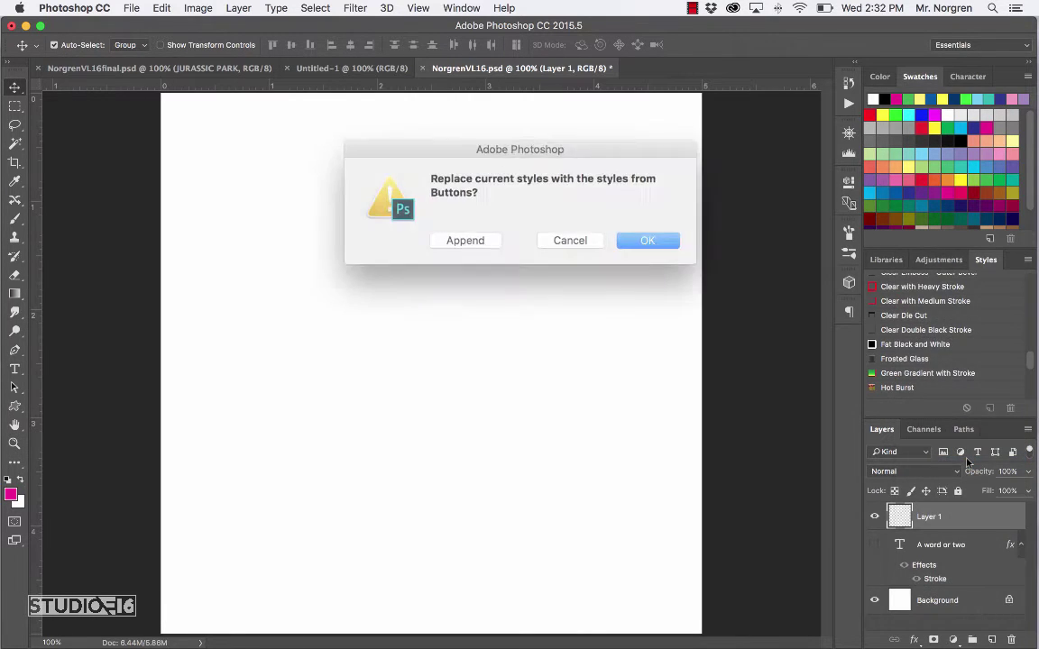
click(469, 236)
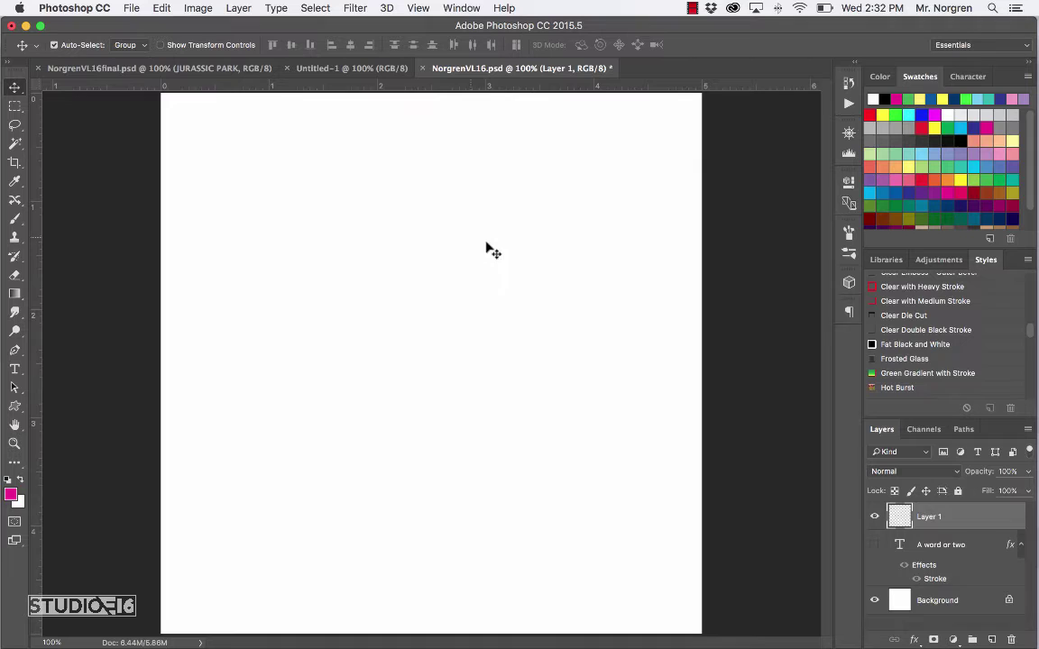
Apply the Red Spatters style to Layer 1
drag(1033, 337, 1030, 358)
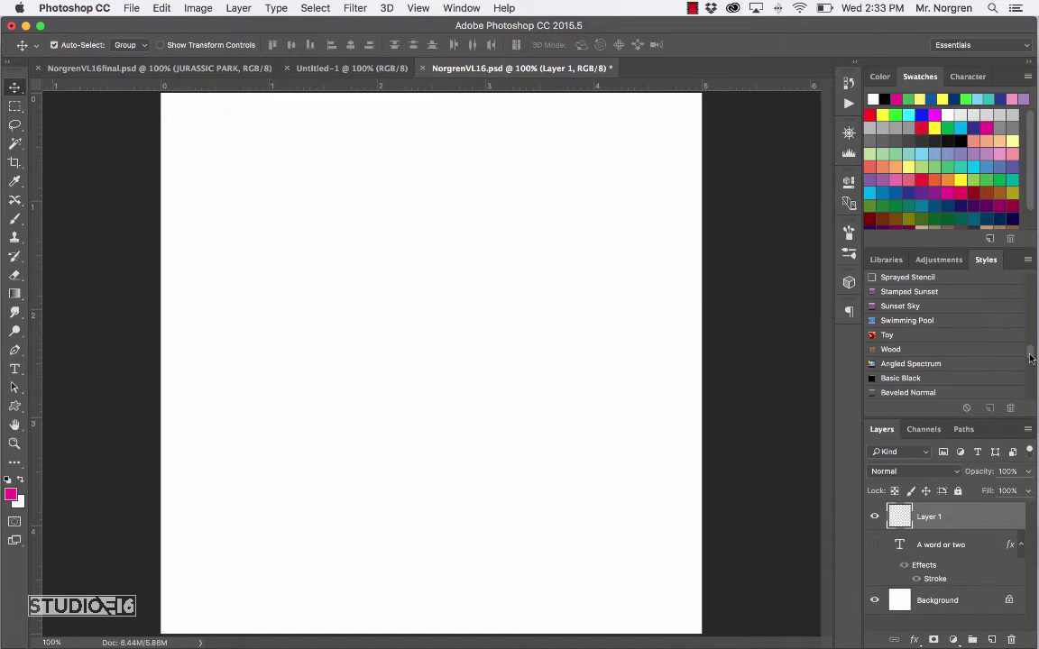
drag(1031, 358, 1029, 385)
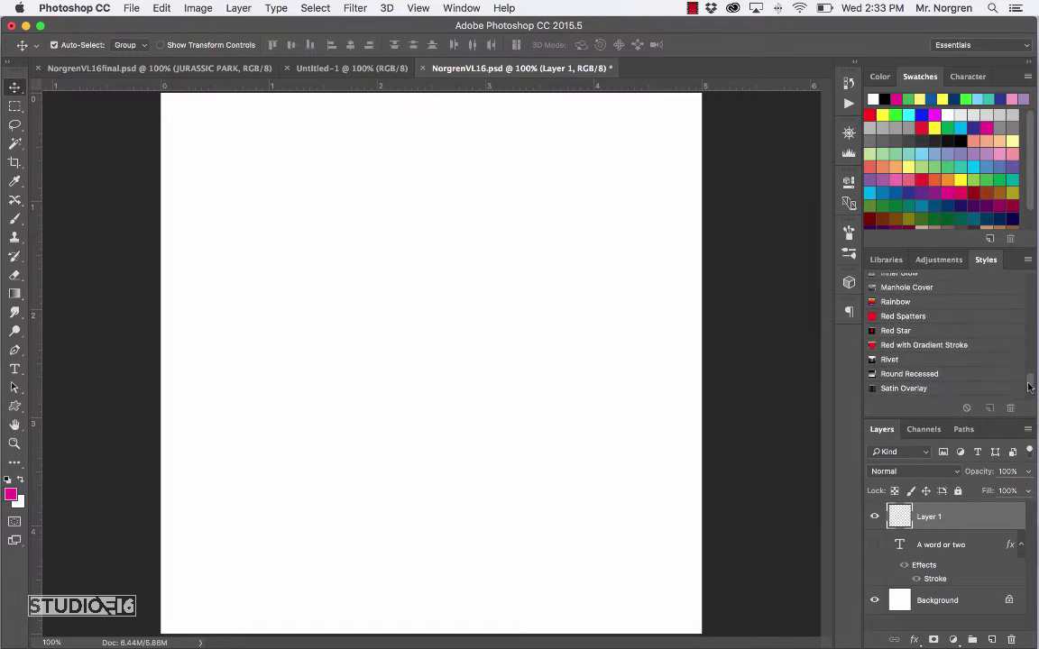
click(907, 319)
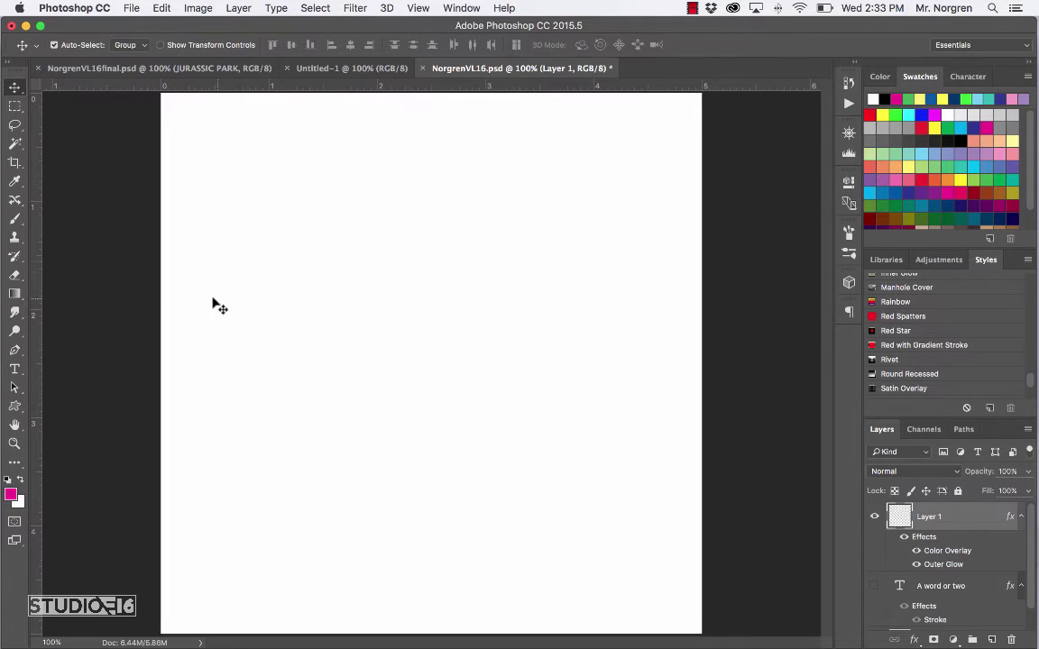
Choose the Brush tool and set its size to 100 pixels
click(14, 219)
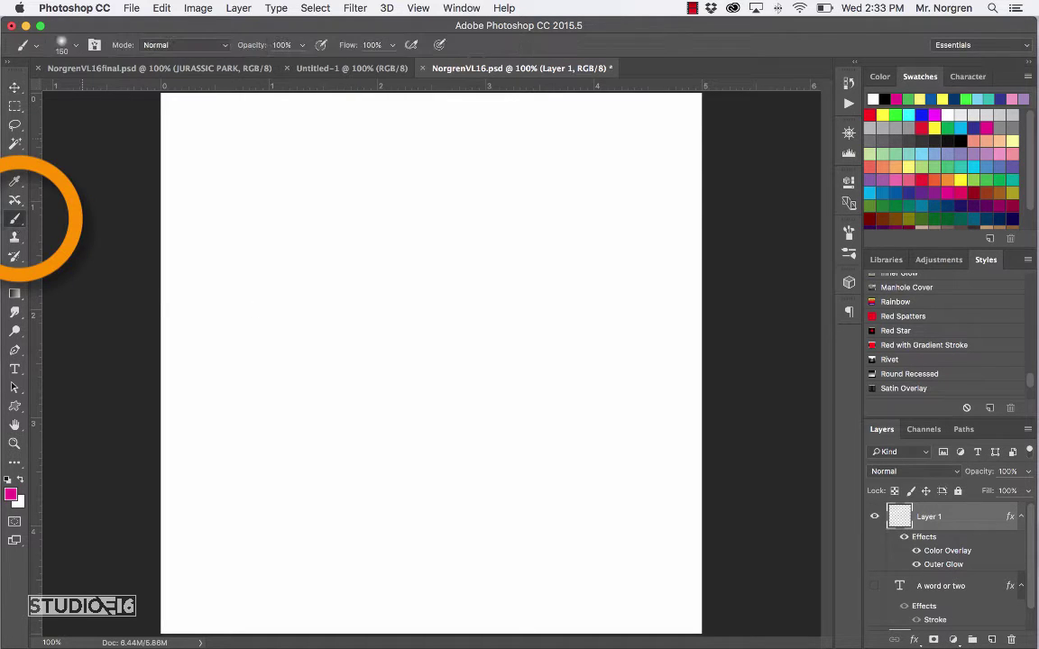
click(71, 47)
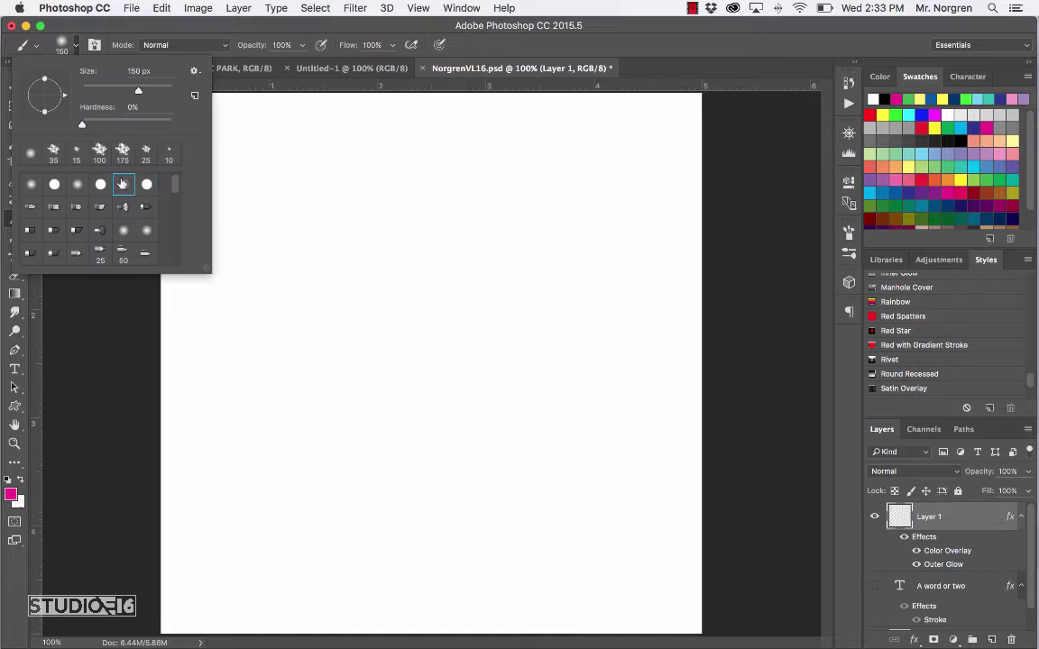
click(71, 42)
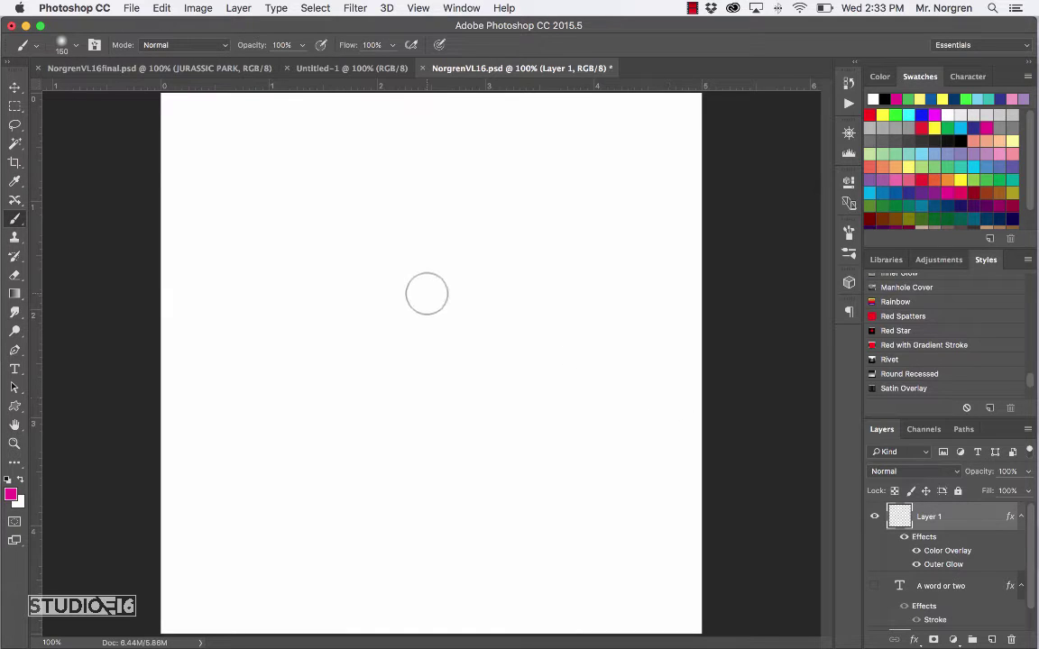
key(bracketleft)
key(bracketleft)
key(bracketleft)
key(bracketleft)
key(bracketleft)
key(bracketleft)
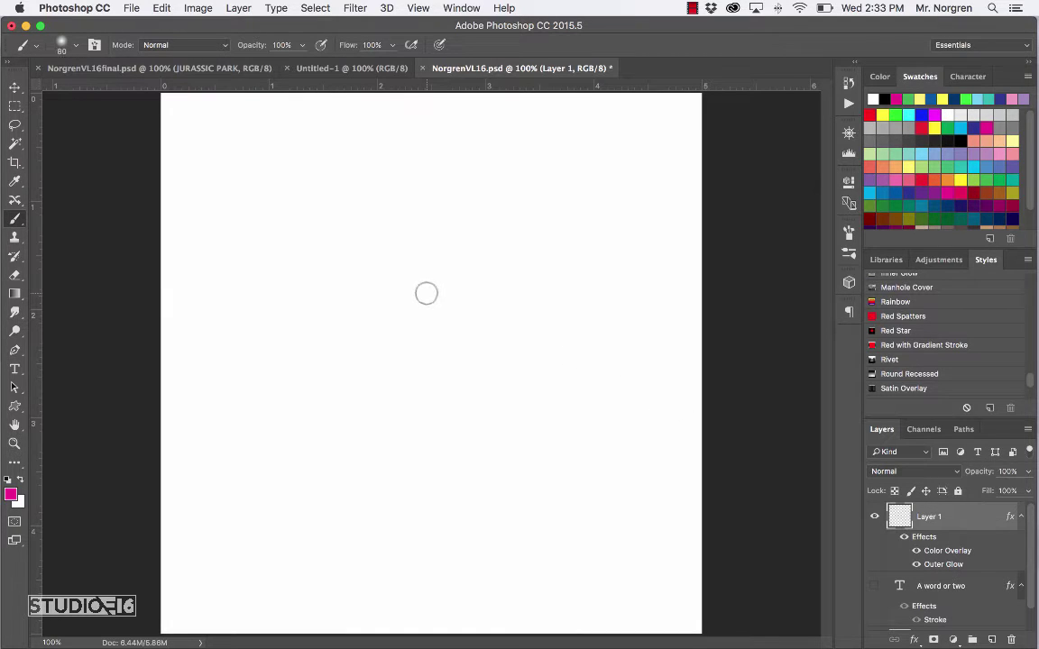
key(bracketright)
key(bracketright)
key(bracketright)
Paint a large red blob across the canvas, save, and bring up the Open dialog
mouse_move(329, 174)
mouse_down()
mouse_move(322, 165)
mouse_move(289, 229)
mouse_move(411, 315)
mouse_move(478, 209)
mouse_move(550, 270)
mouse_move(519, 415)
mouse_move(465, 418)
mouse_move(398, 371)
mouse_move(356, 361)
mouse_up()
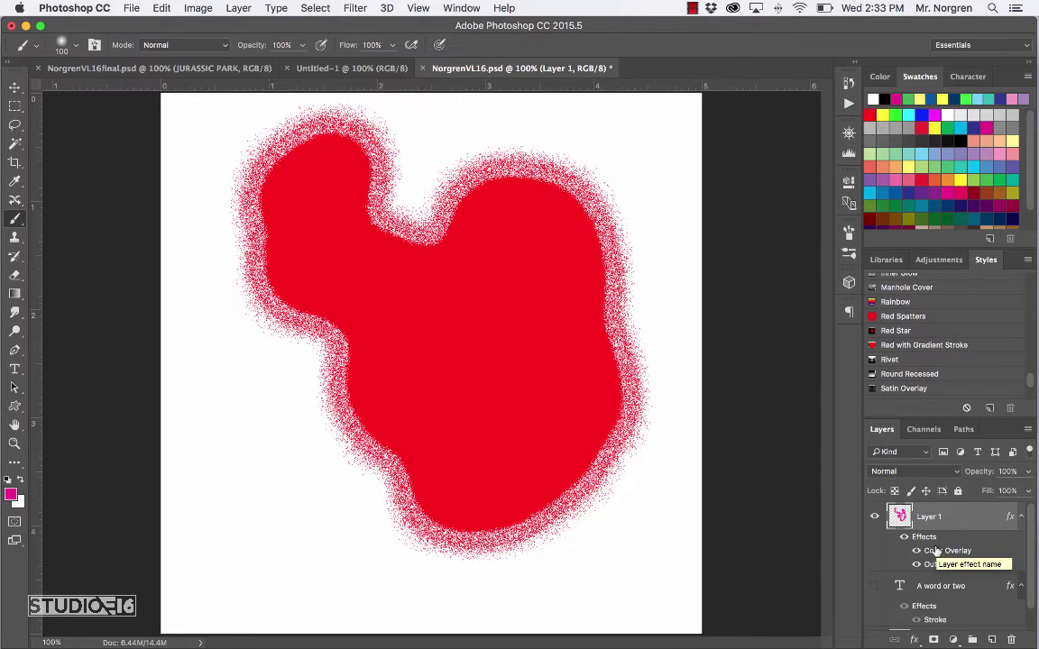
key(super+s)
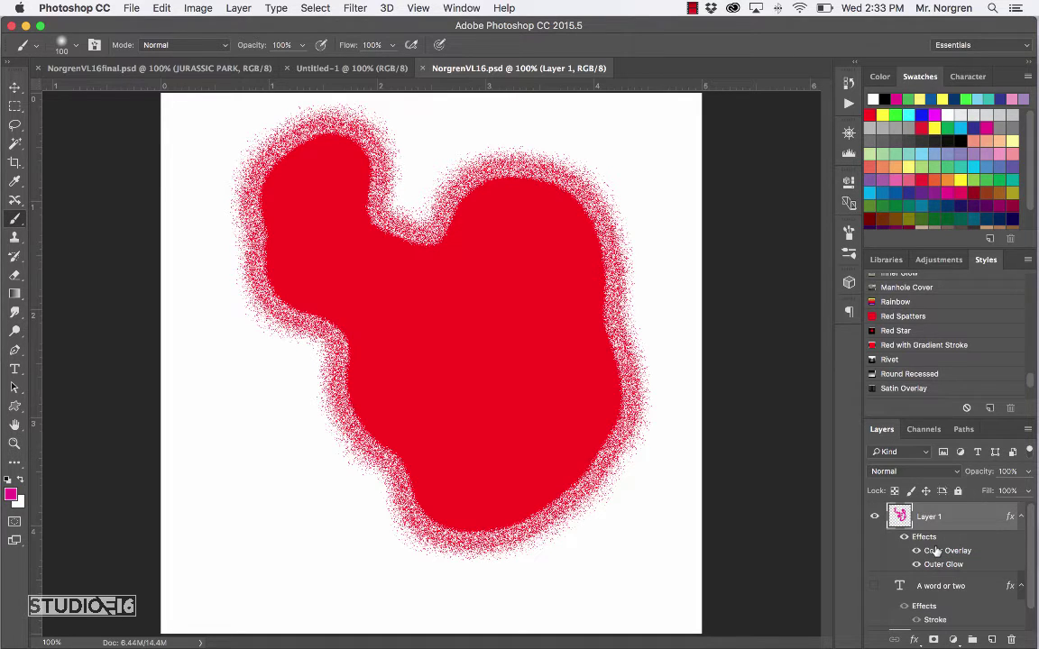
key(super+o)
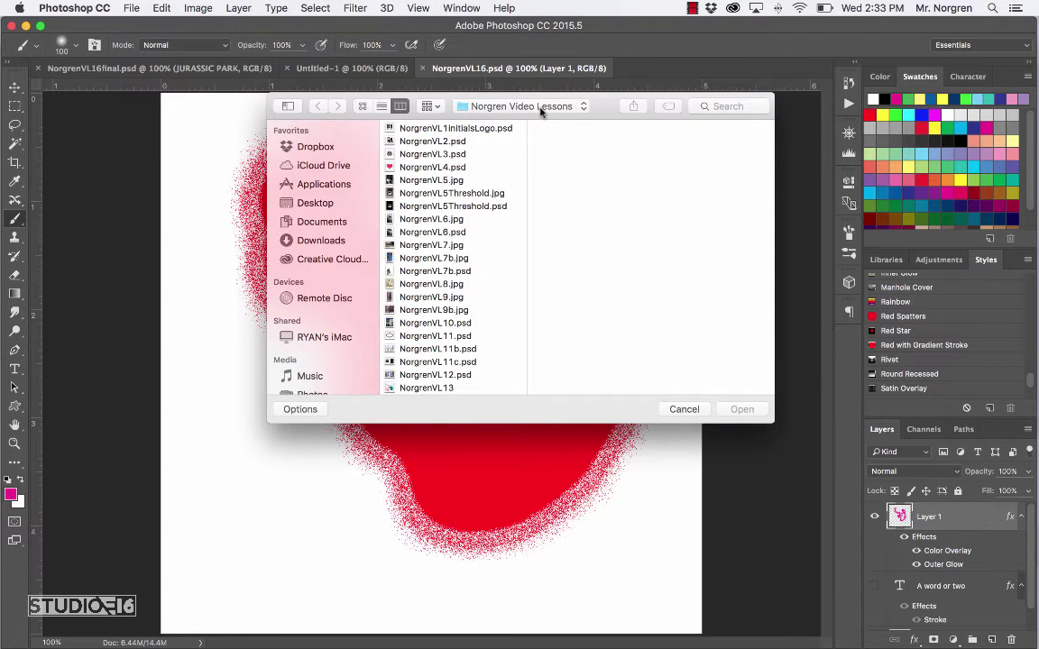
Open JurassicPark.jpg from the Video Lesson Images folder
click(543, 106)
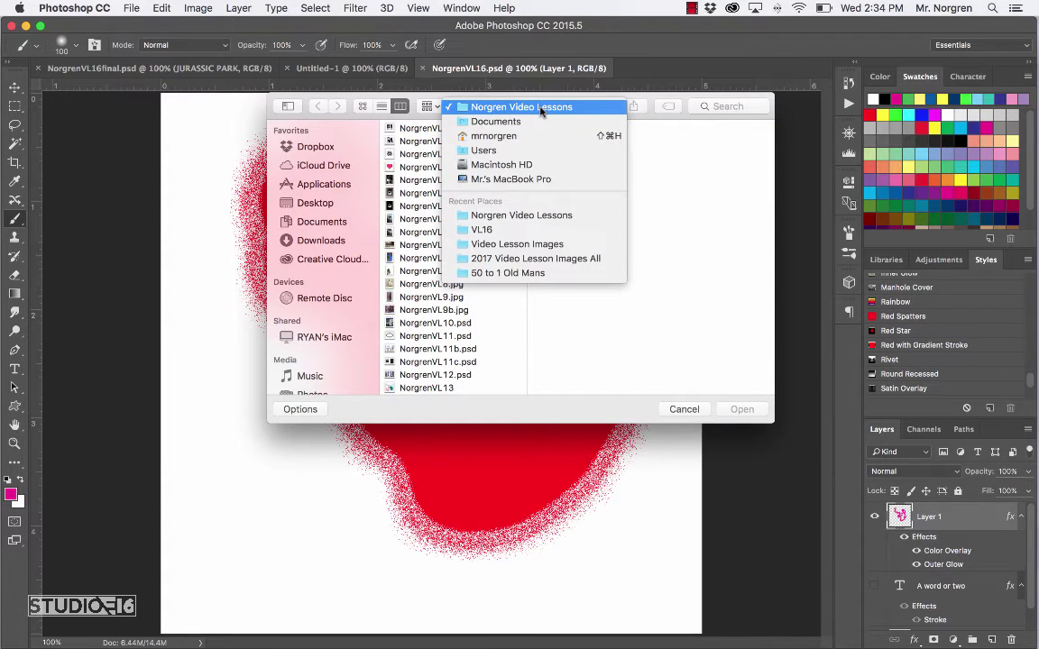
click(549, 247)
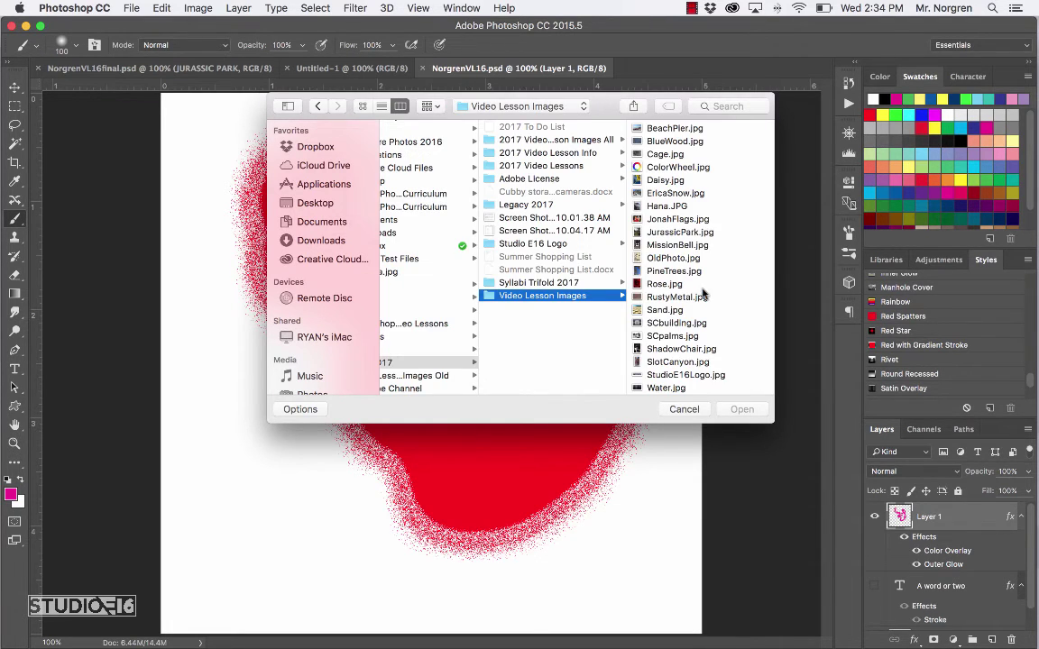
click(669, 232)
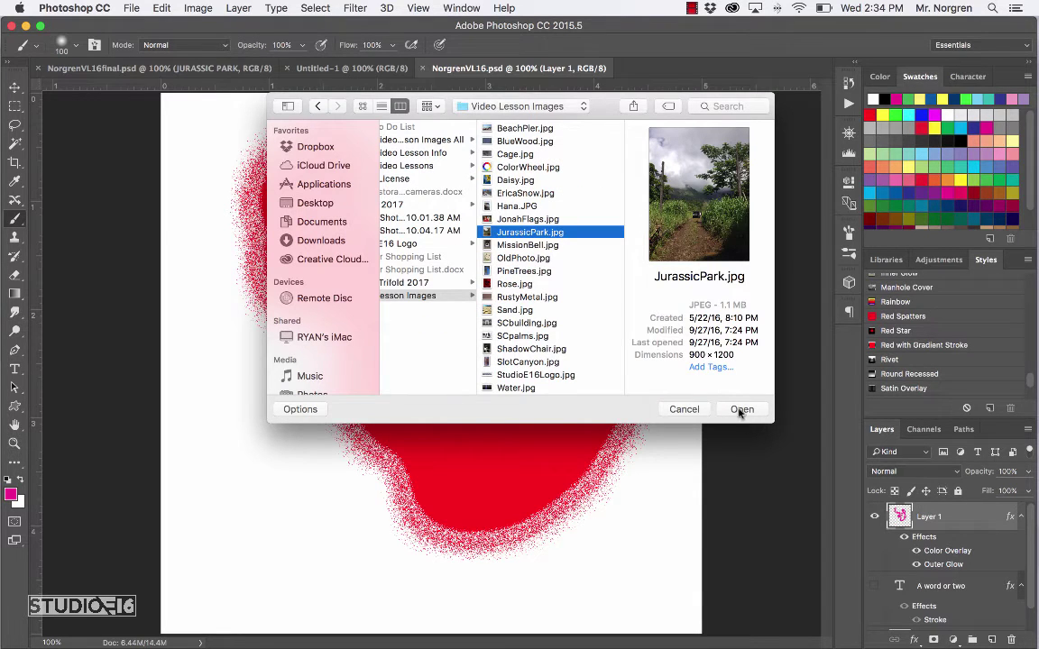
click(739, 409)
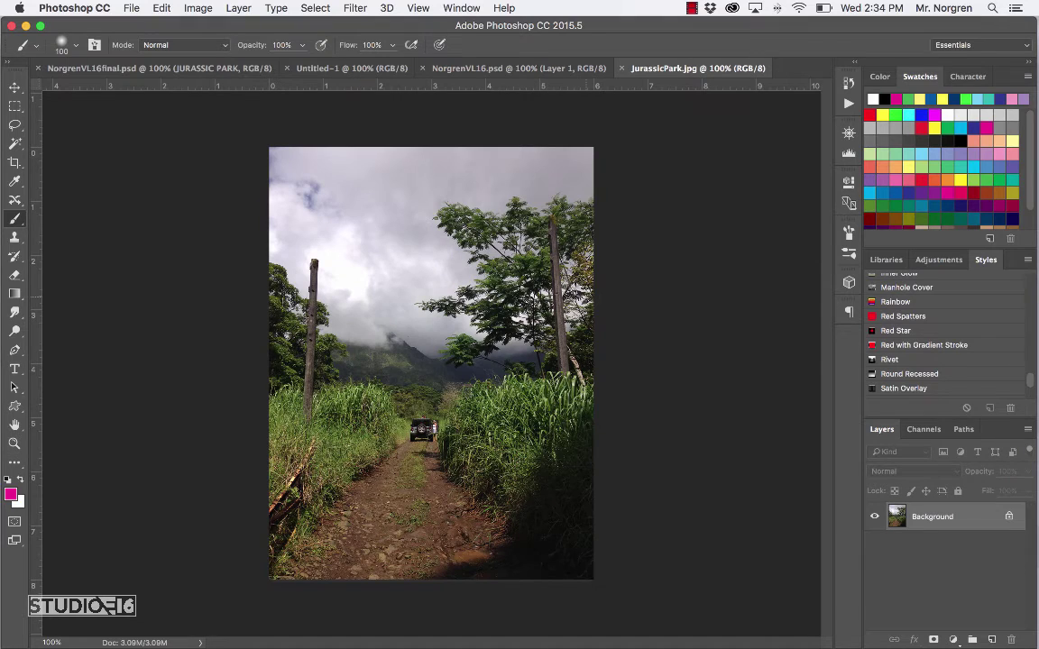
Duplicate the photo as JurassicPark copy and close the original JurassicPark.jpg
click(200, 9)
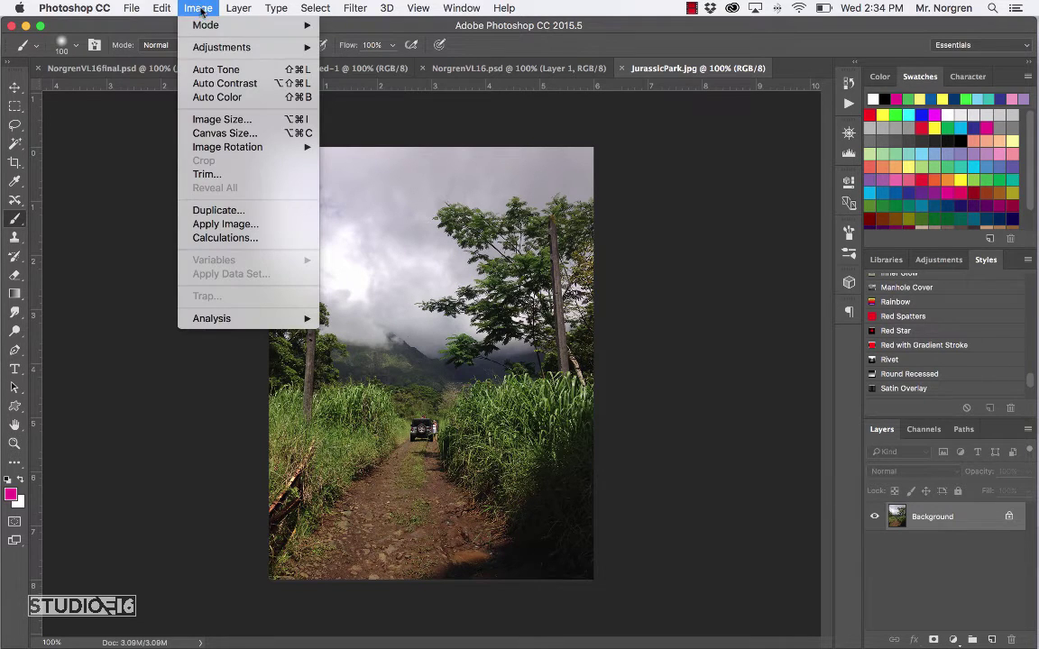
click(221, 210)
click(650, 298)
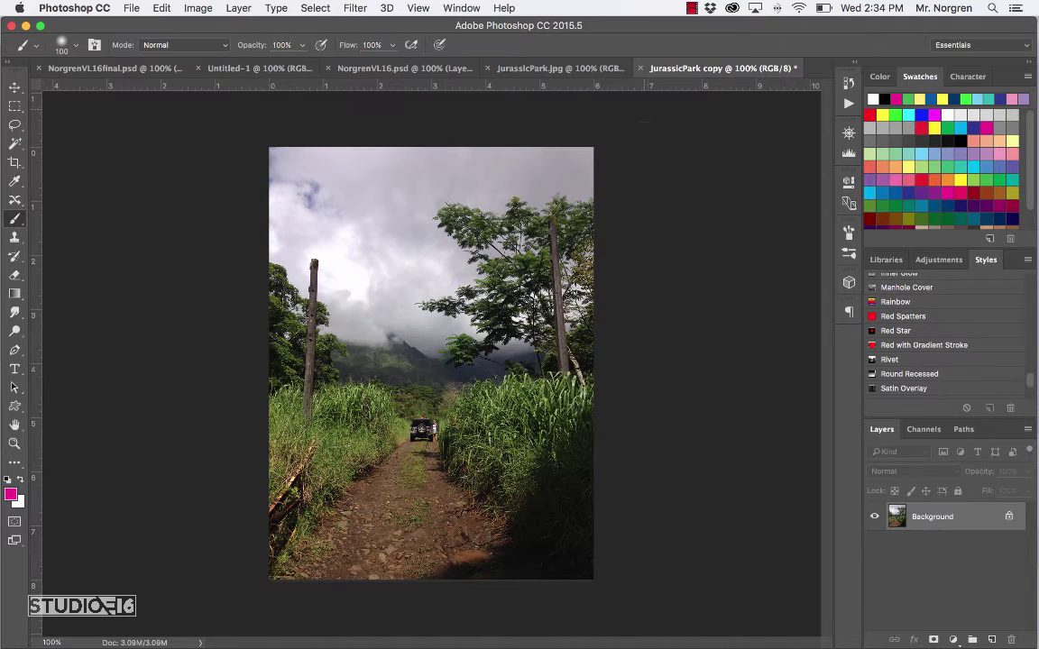
click(487, 69)
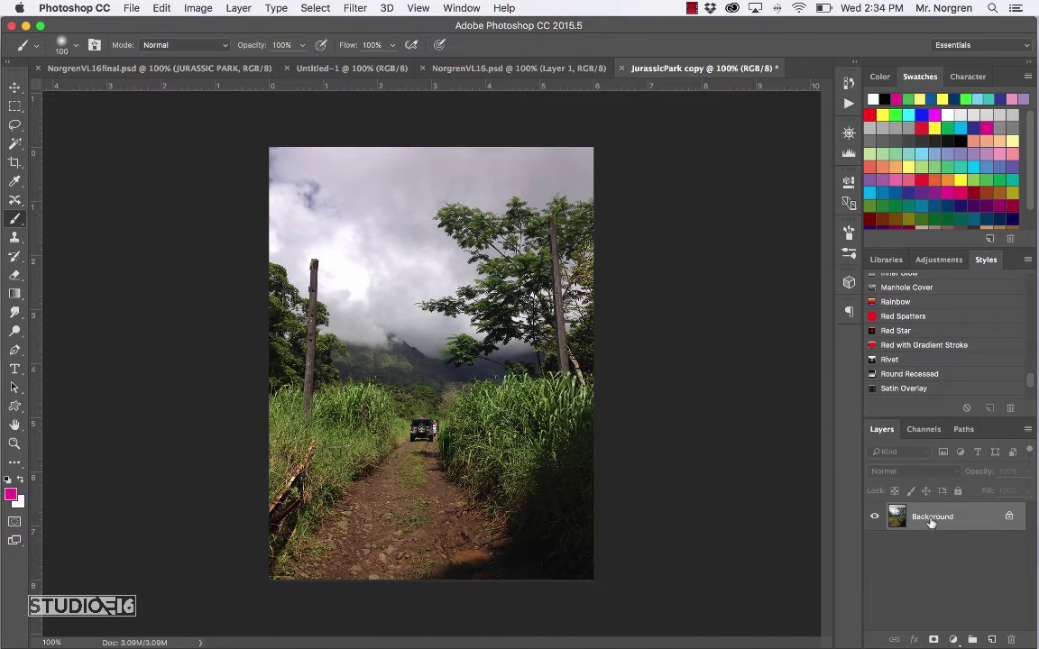
Duplicate the Background layer into a single Background copy
drag(935, 521, 991, 637)
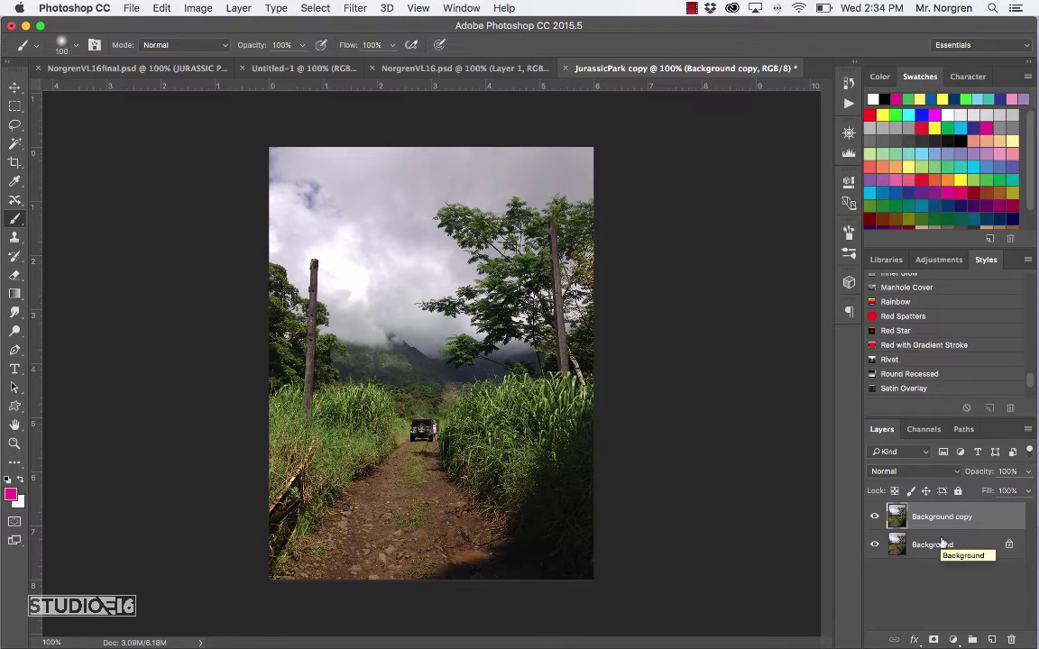
key(super+j)
key(super+z)
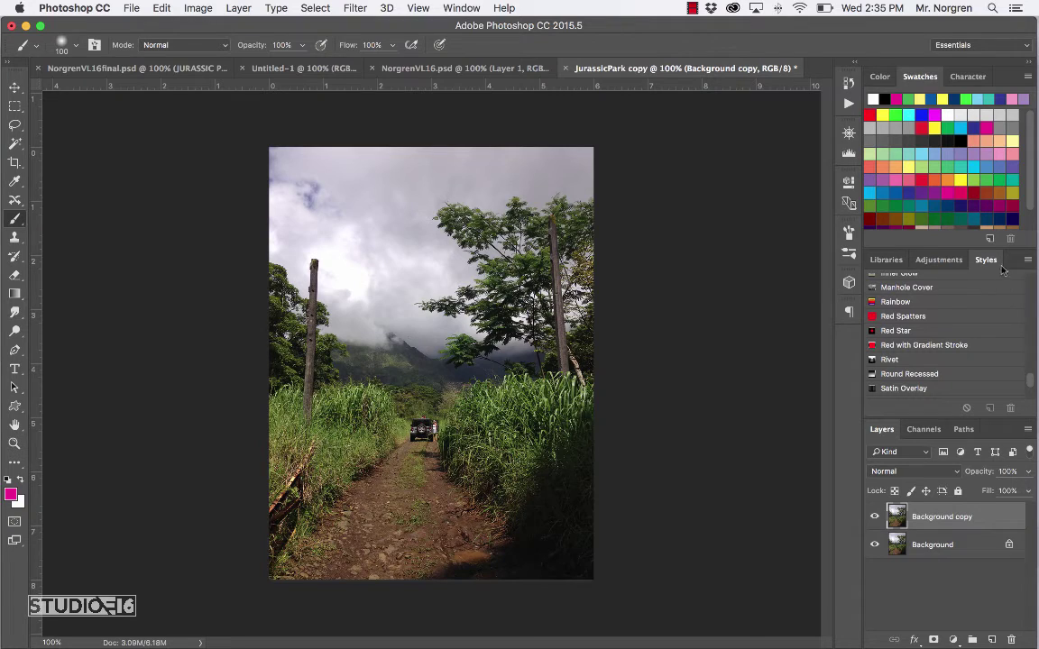
Append the Photographic Effects style set to the Styles panel
click(1028, 261)
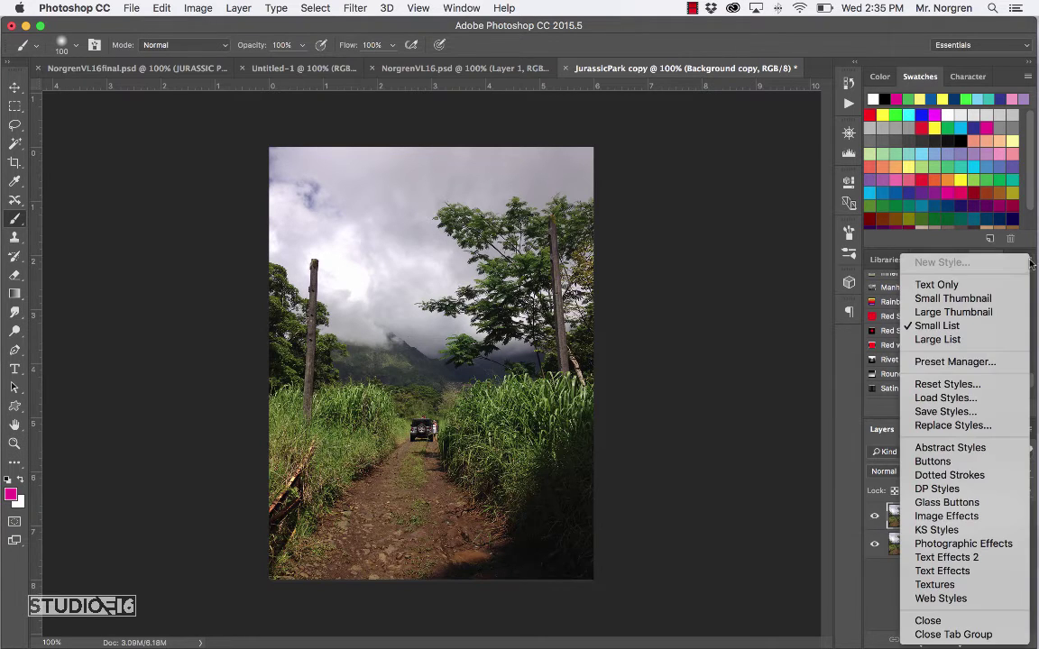
click(981, 544)
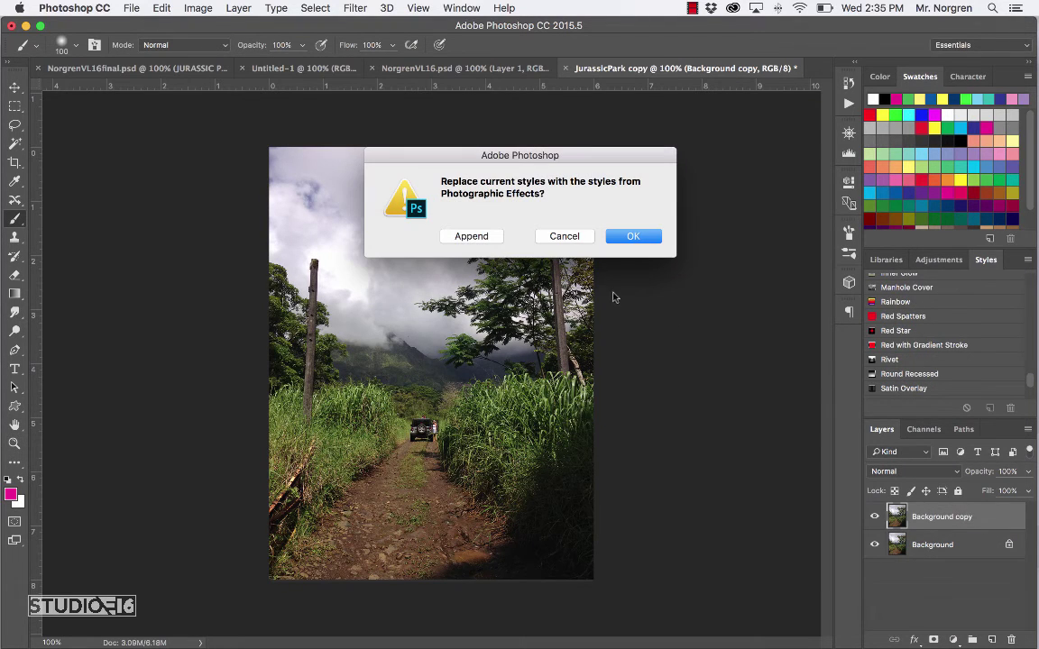
click(460, 236)
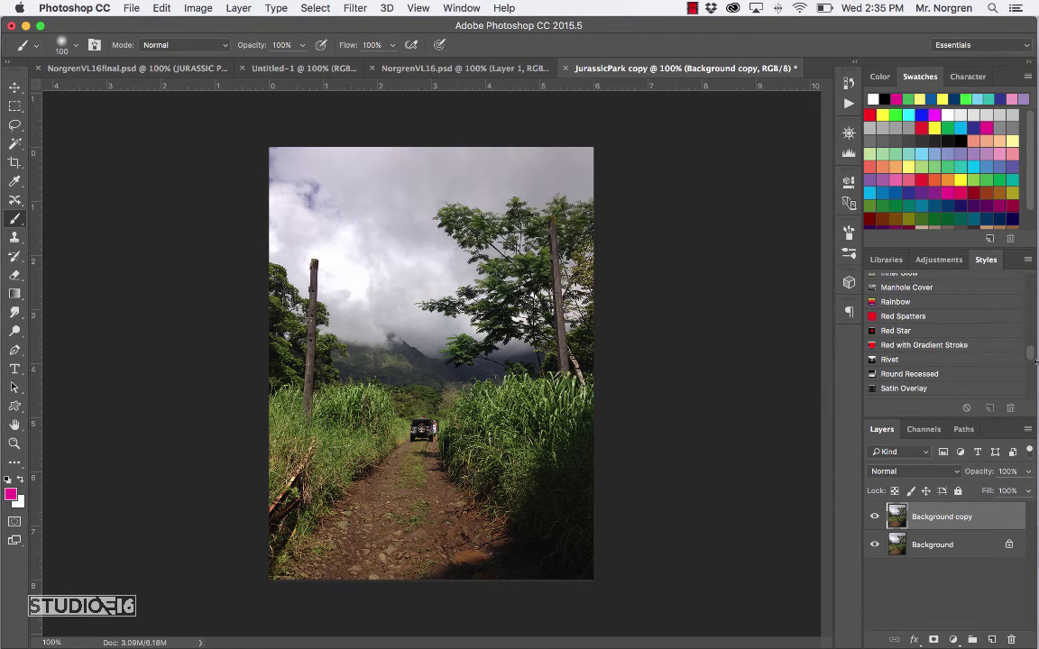
Try Sepia Tone, Stucco, Duotone and other styles, then apply Orange Gradient with Shadow
drag(1030, 361, 1031, 374)
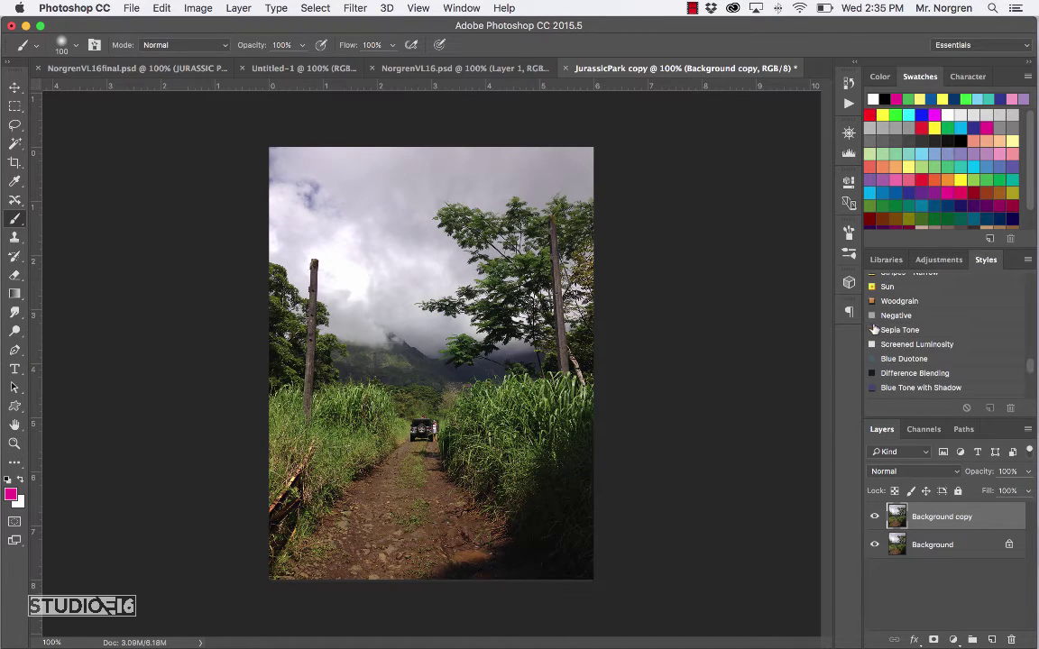
click(899, 331)
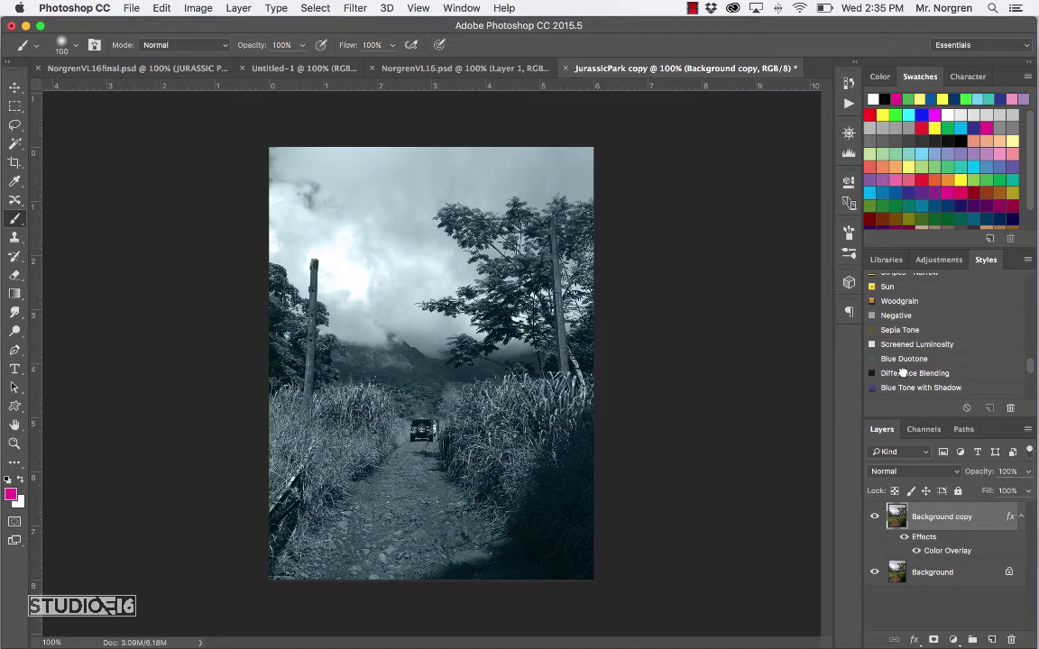
click(911, 374)
click(924, 388)
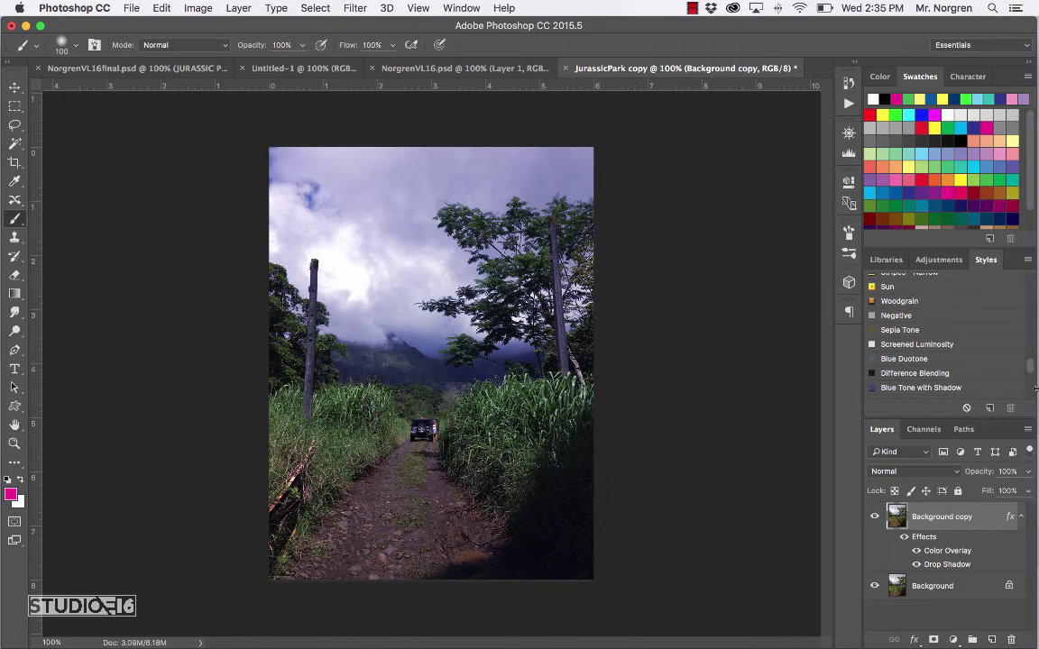
scroll(1030, 369, down, 5)
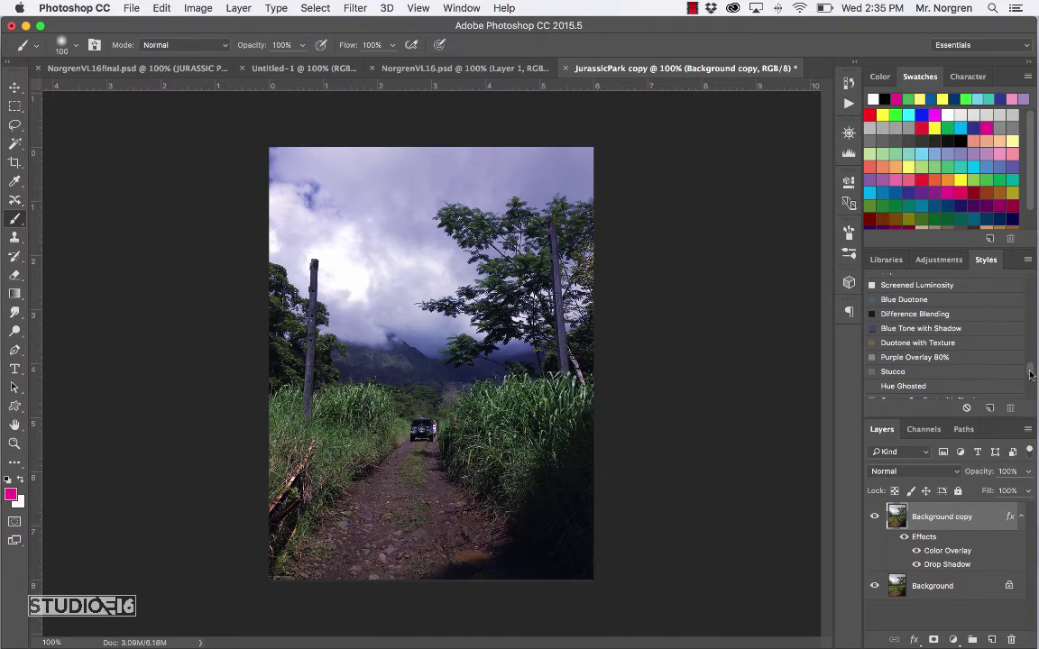
click(913, 347)
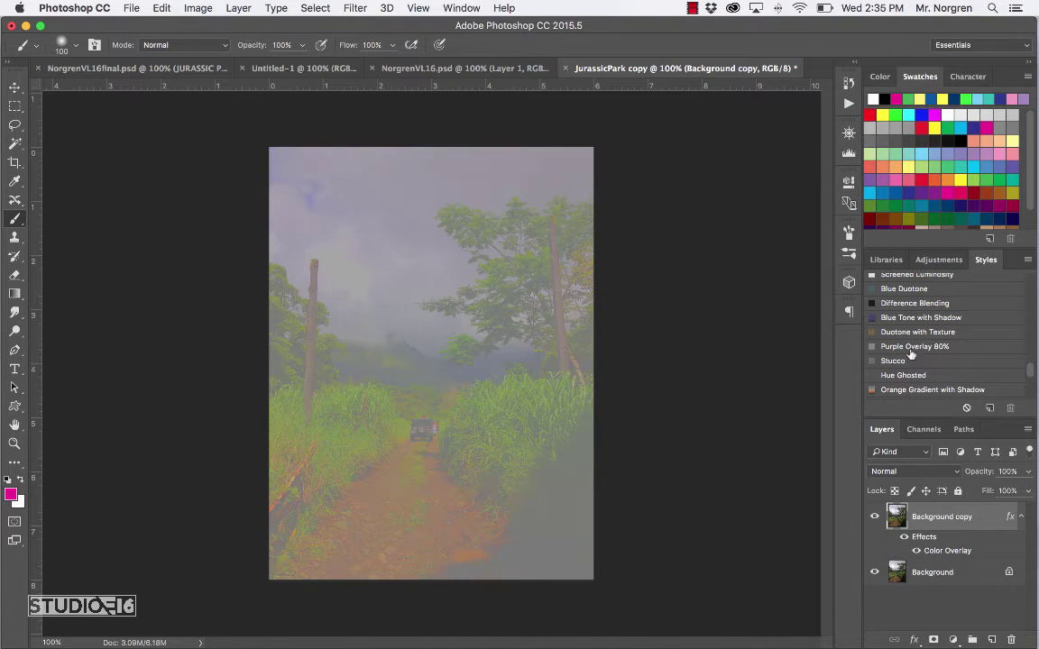
click(894, 361)
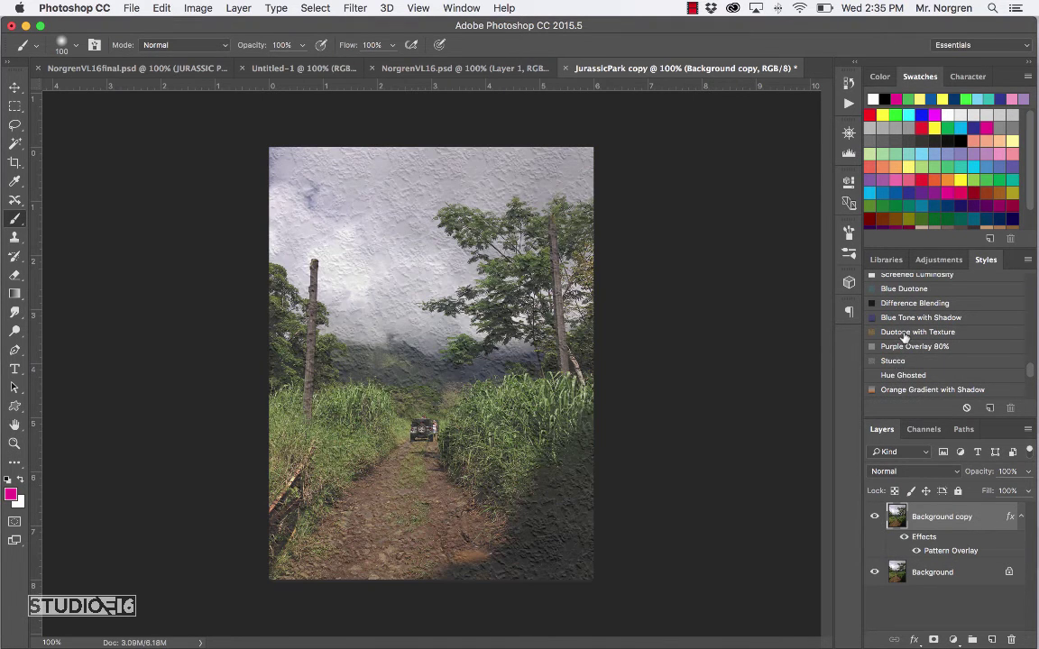
click(905, 333)
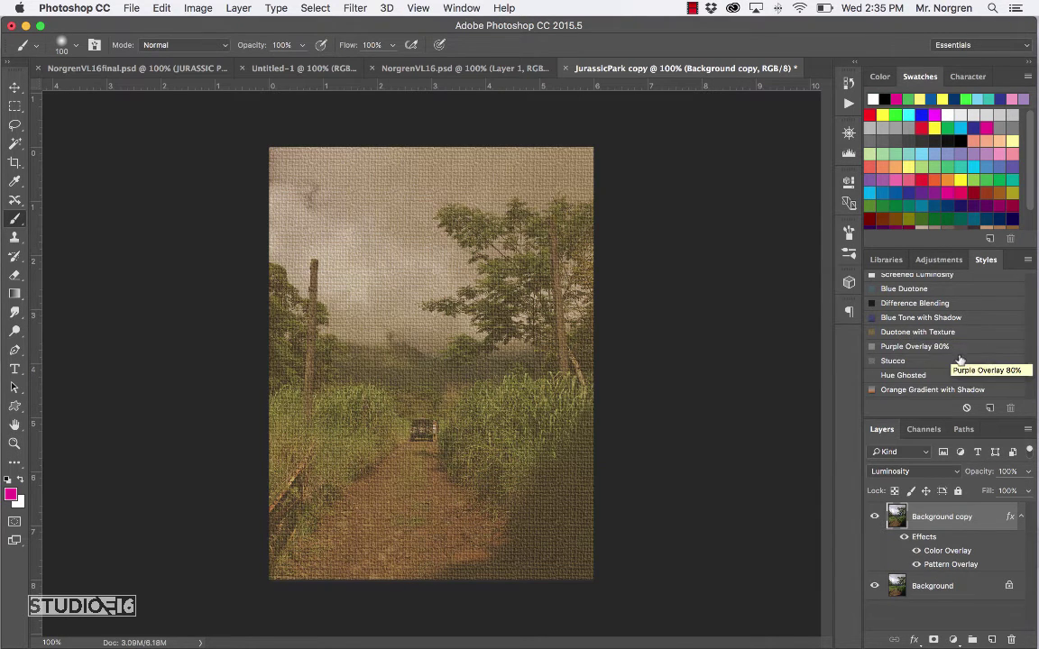
scroll(1032, 373, down, 3)
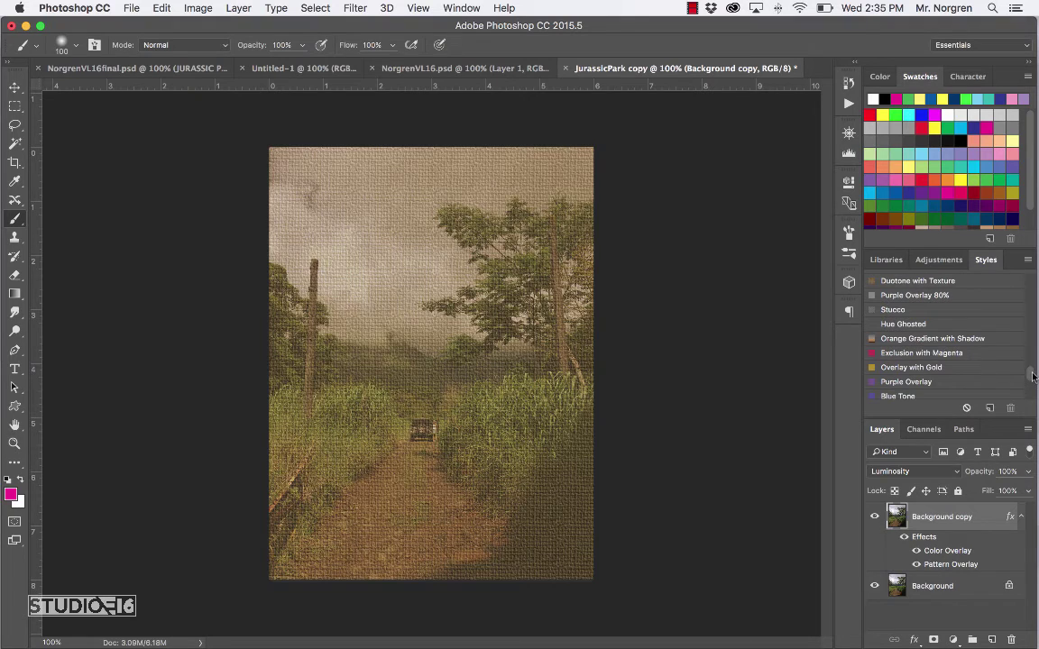
click(931, 339)
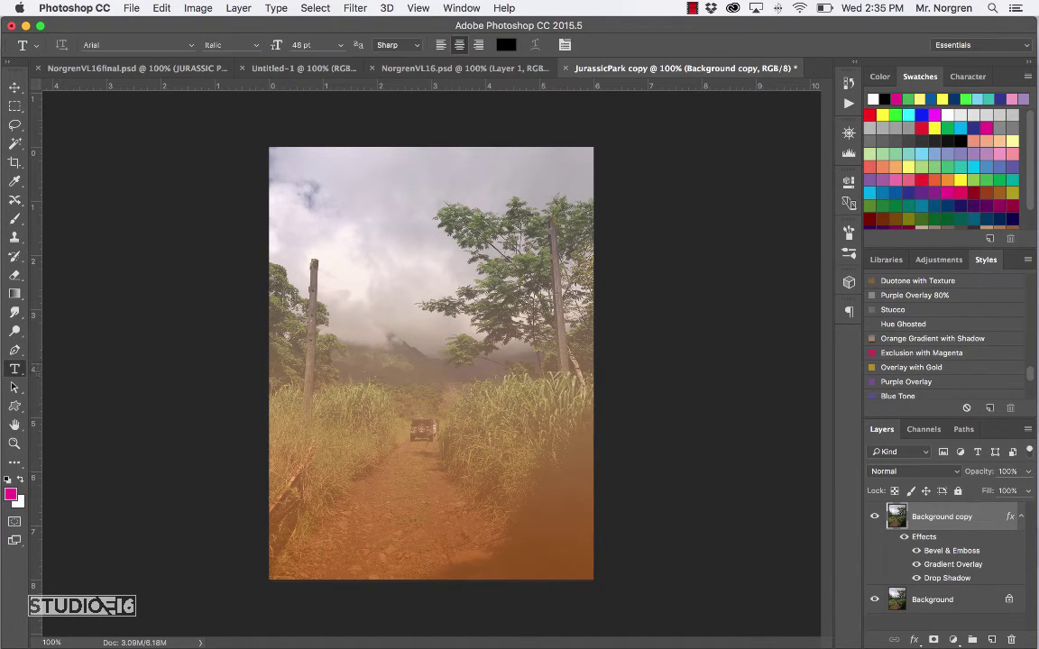
Type 'JURASSIC PARK' near the photo's lower left
click(15, 369)
click(307, 531)
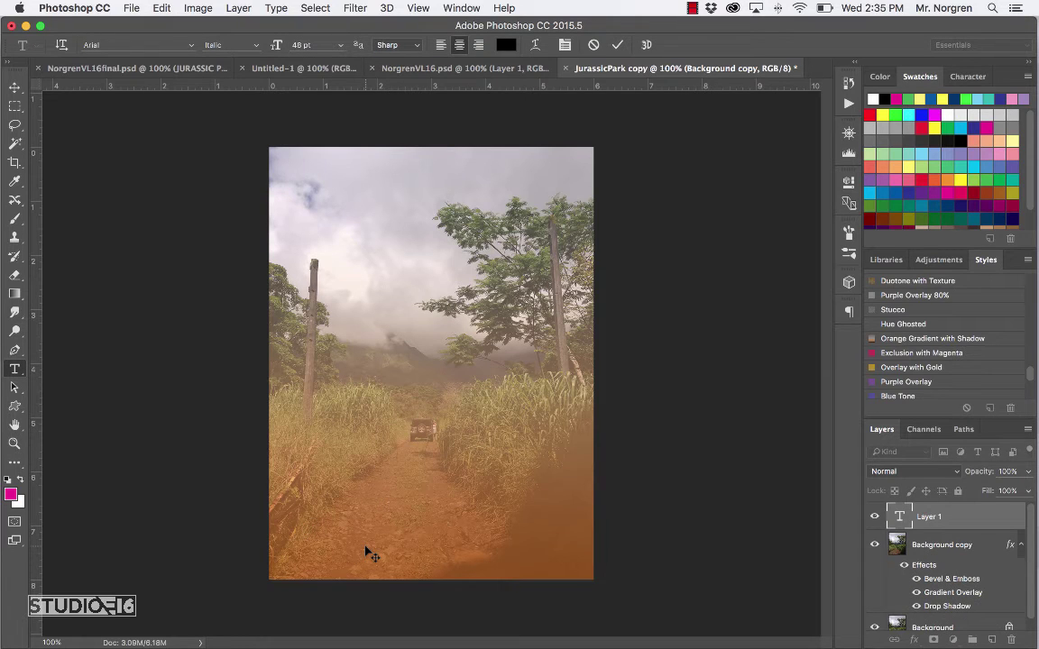
text(JU)
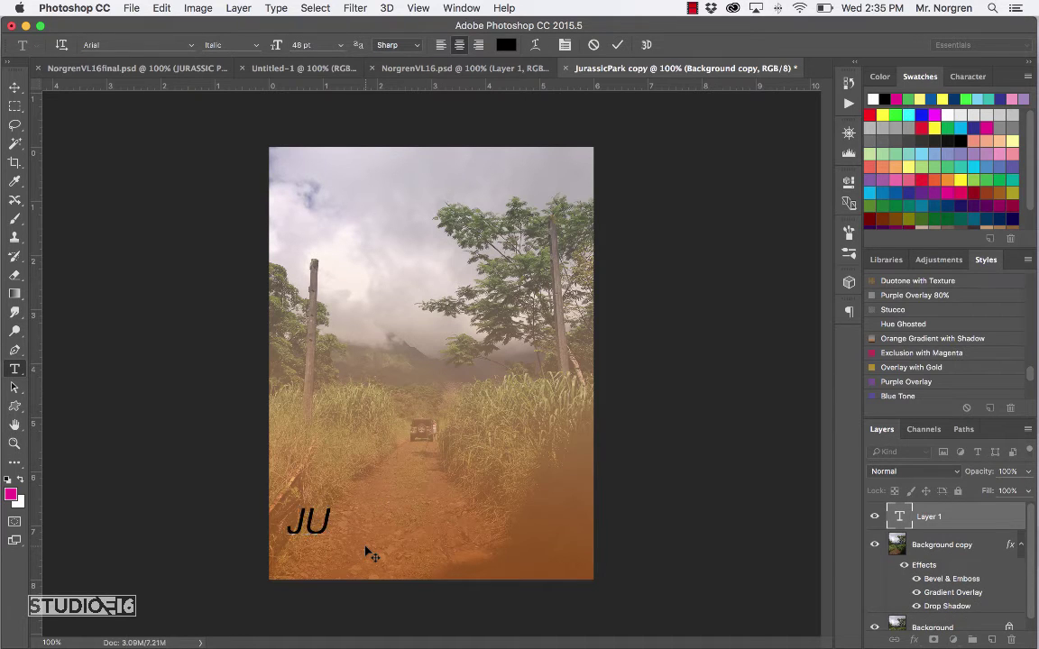
text(RA)
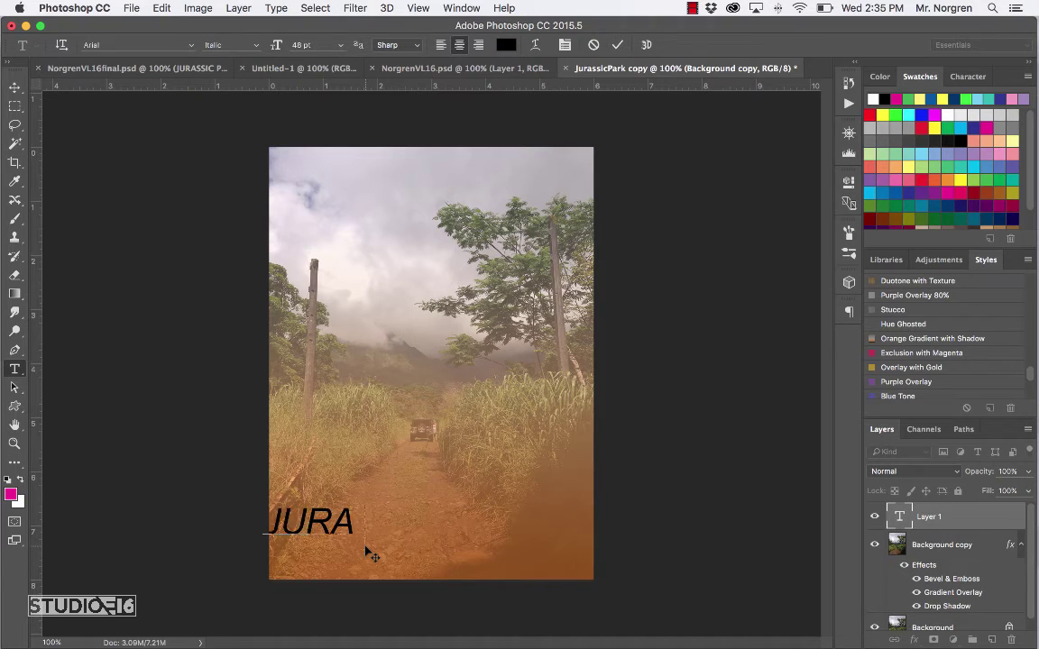
text(SSIC PARK)
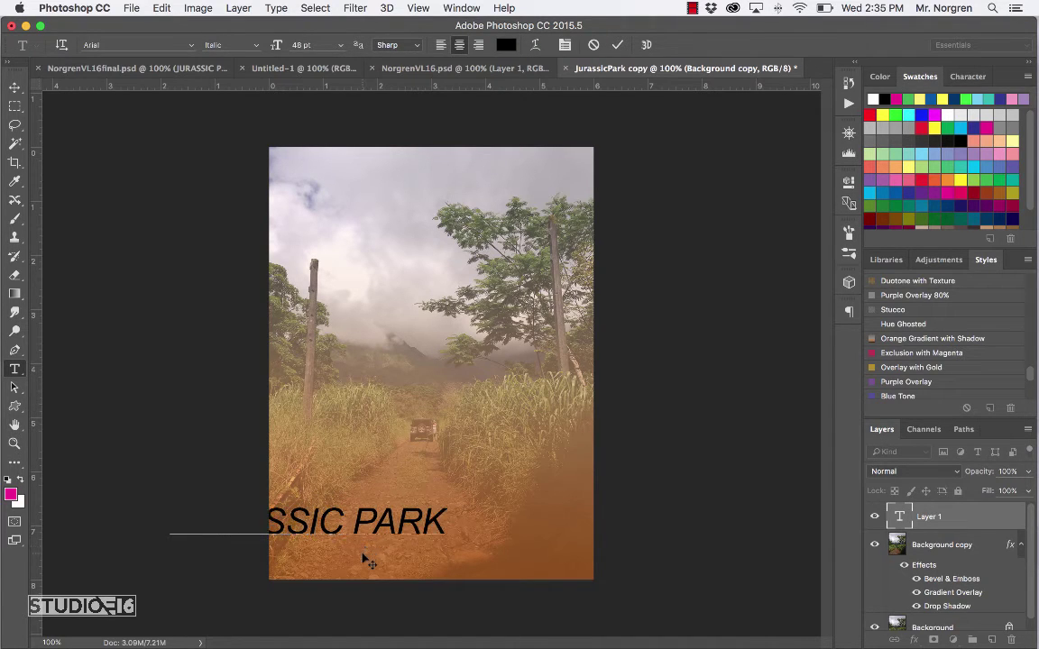
Move the title inside the photo, commit it, and centre it along the bottom edge
drag(364, 561, 496, 563)
drag(482, 568, 482, 566)
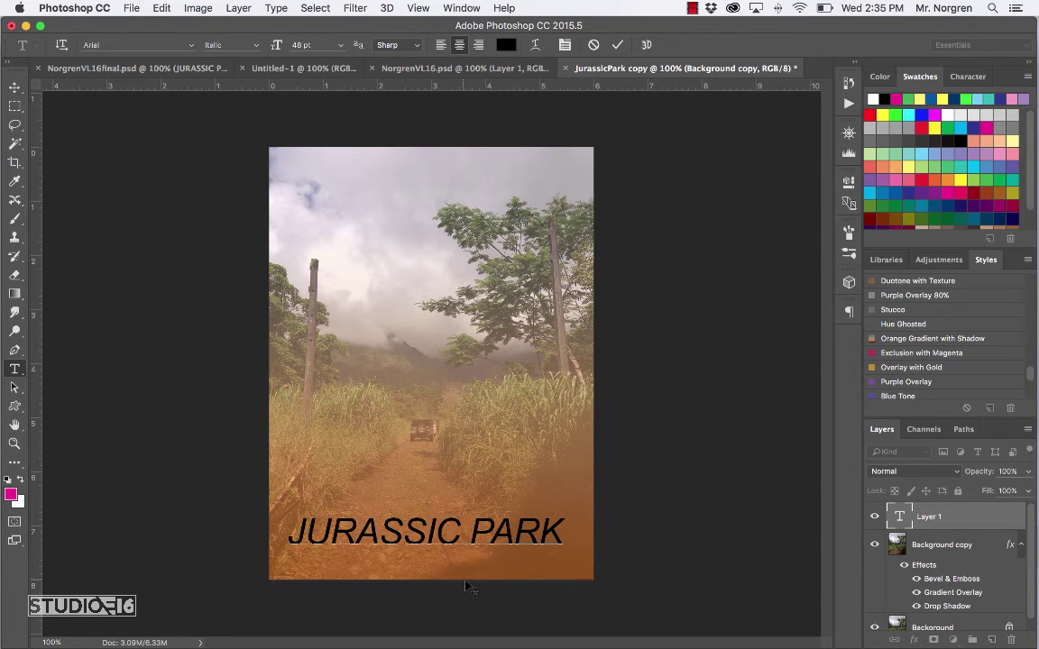
click(14, 87)
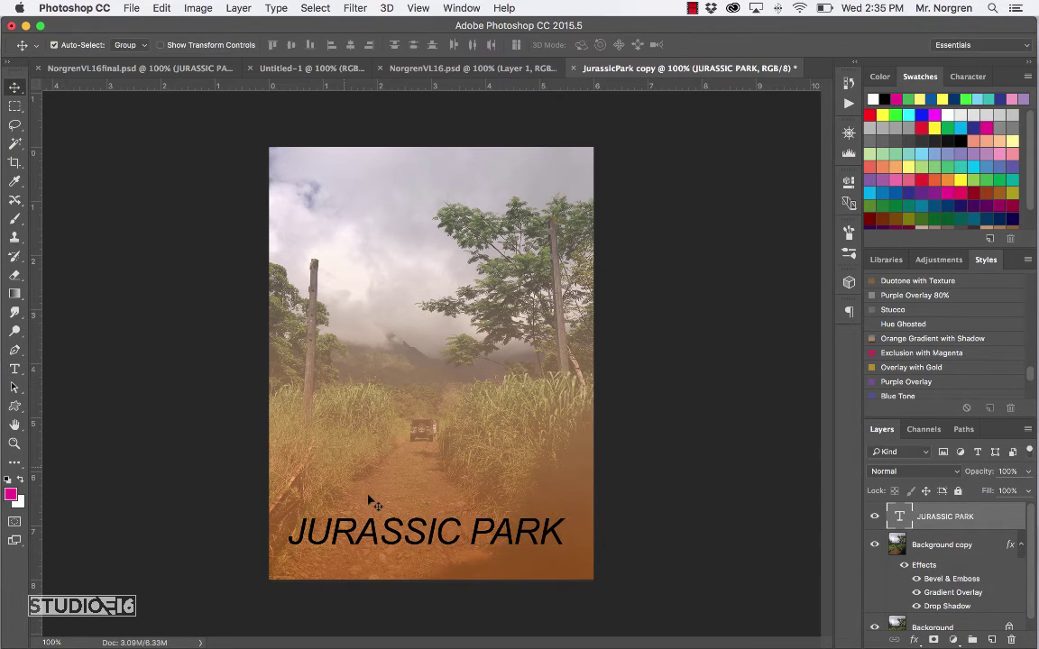
mouse_move(429, 538)
mouse_down()
mouse_move(448, 539)
mouse_move(438, 526)
mouse_move(440, 552)
mouse_up()
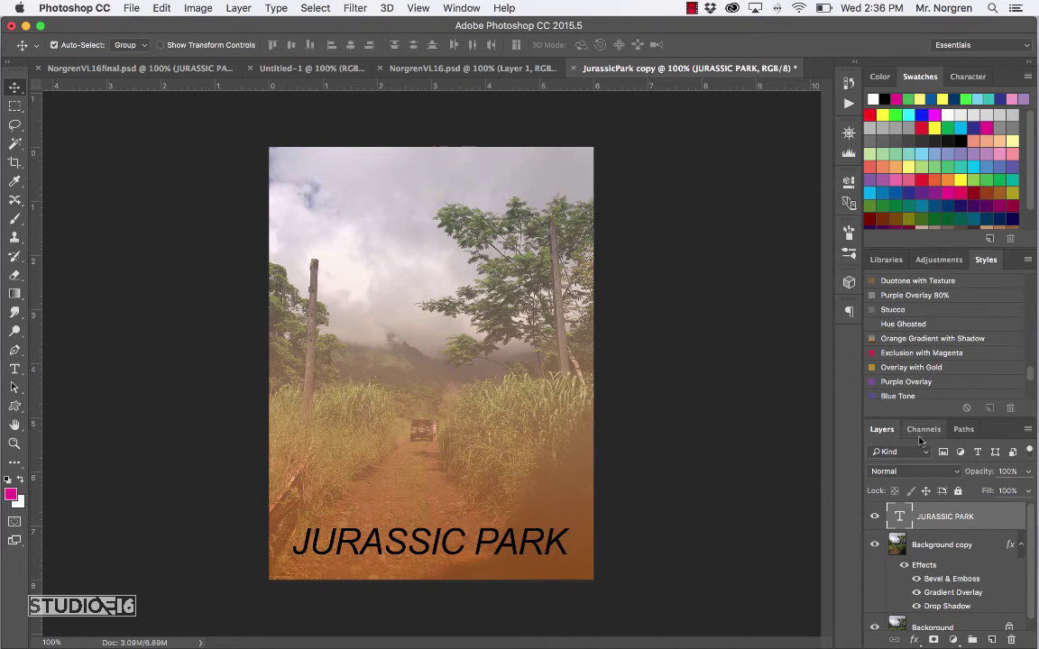
Append the Text Effects 2 styles and apply Double Yellow Strokes to the JURASSIC PARK text
mouse_move(1030, 377)
mouse_down()
mouse_move(1030, 394)
mouse_move(1030, 375)
mouse_up()
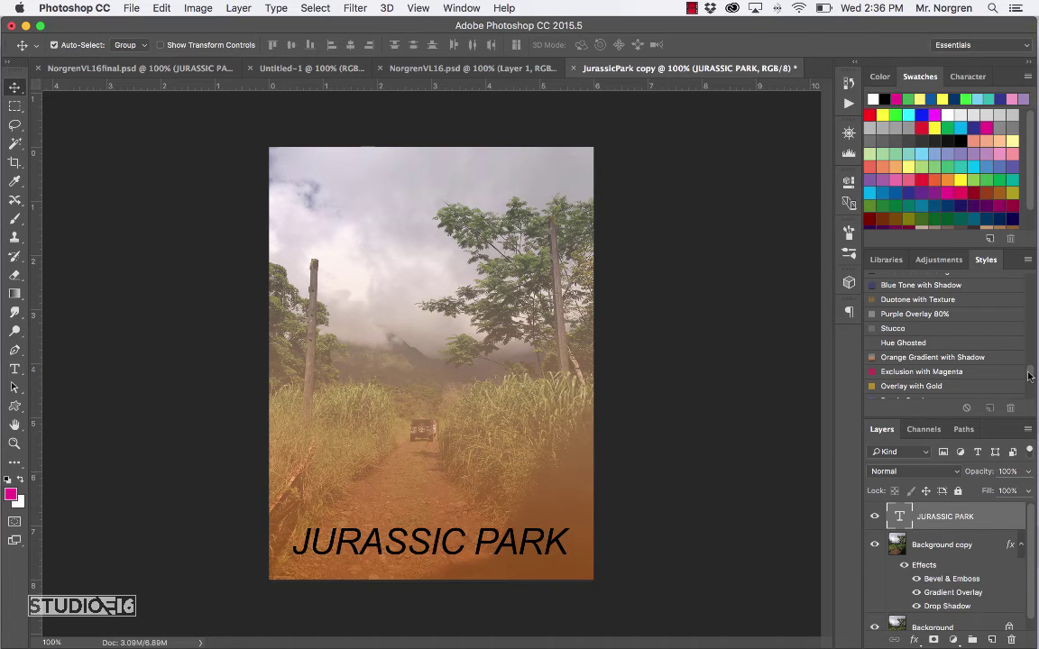
drag(1029, 375, 1031, 395)
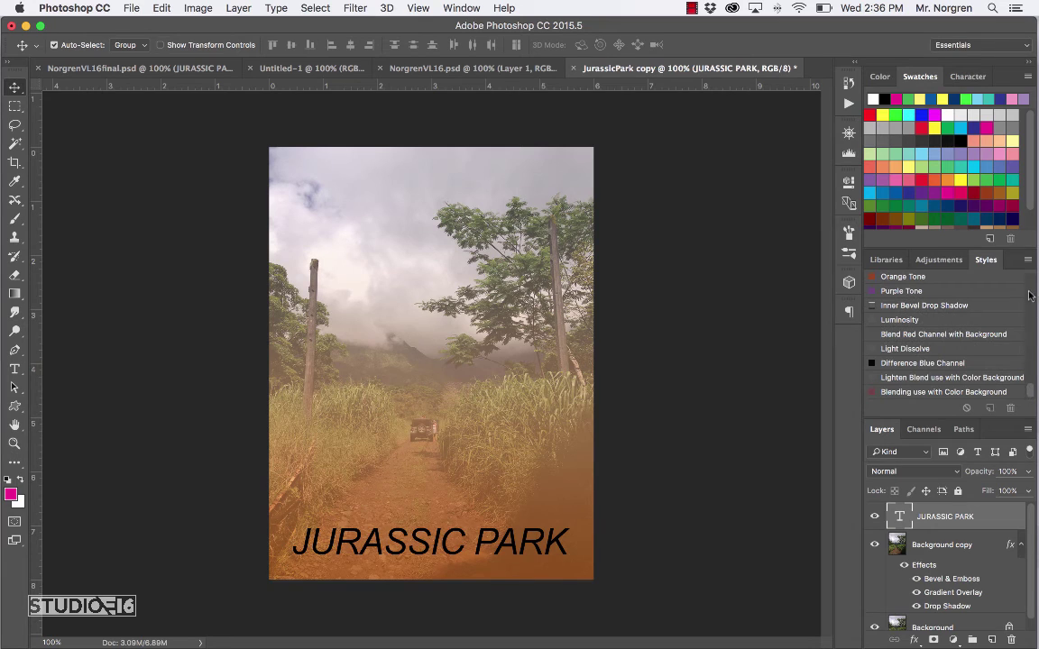
click(1027, 259)
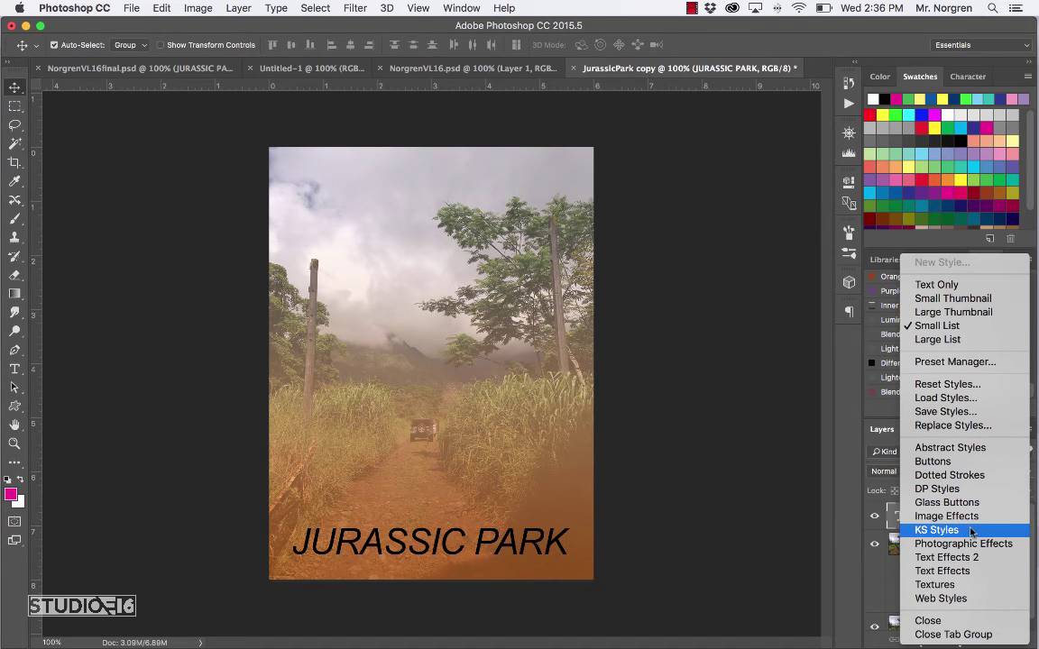
click(965, 557)
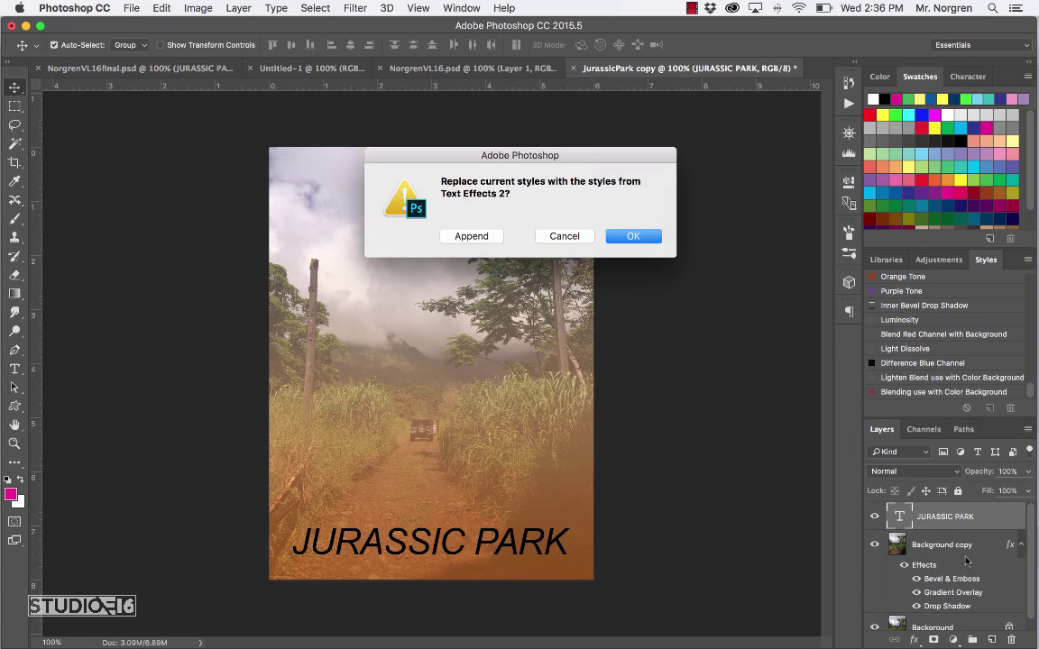
click(471, 236)
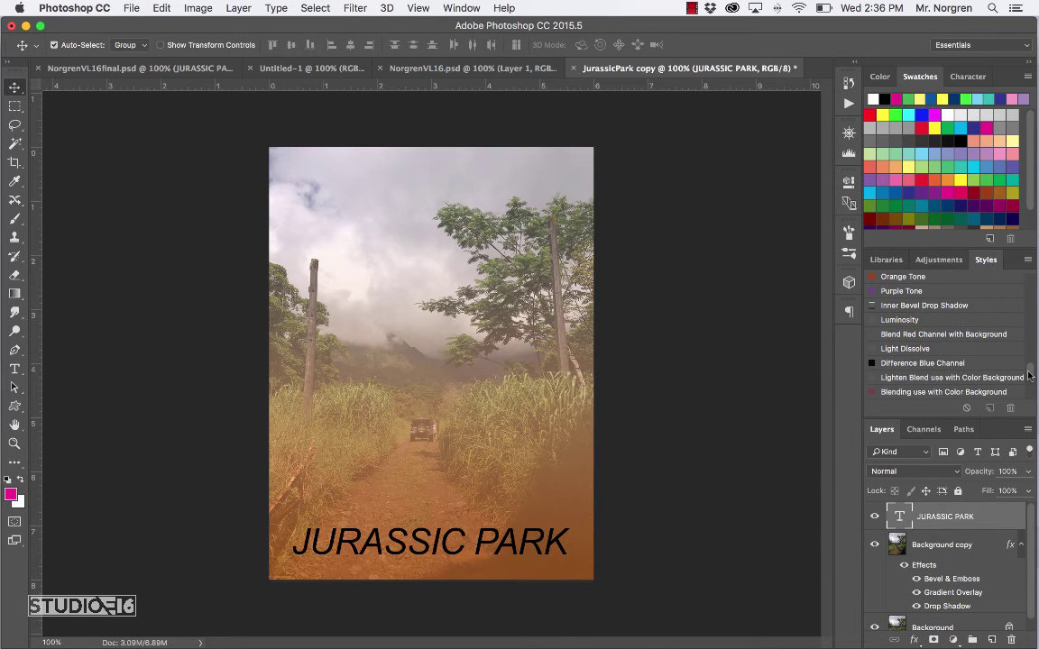
drag(1029, 375, 1031, 395)
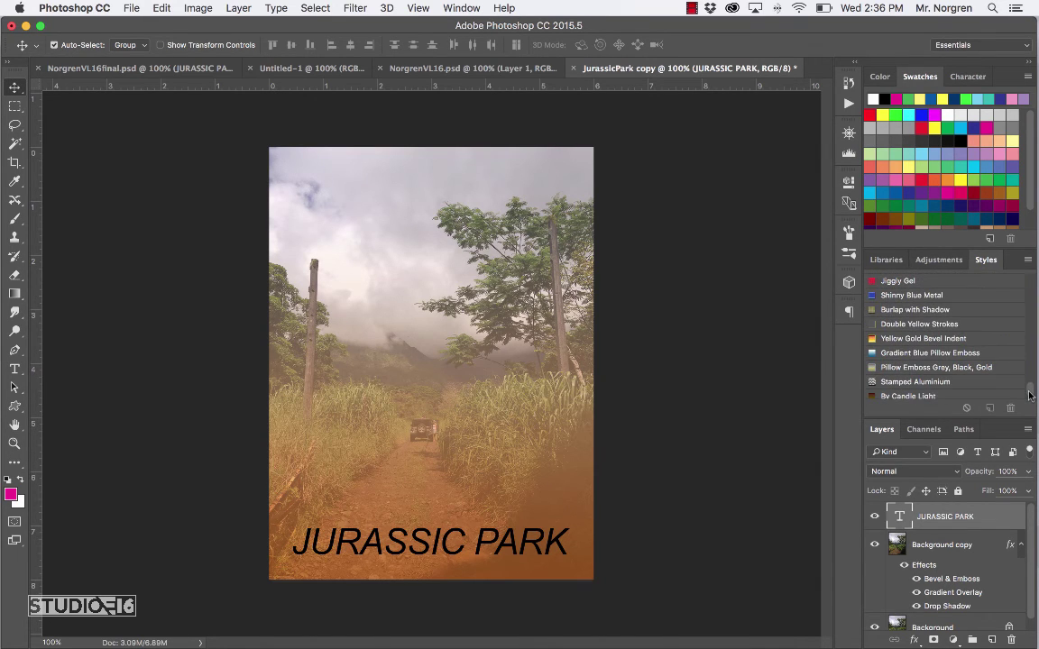
click(916, 323)
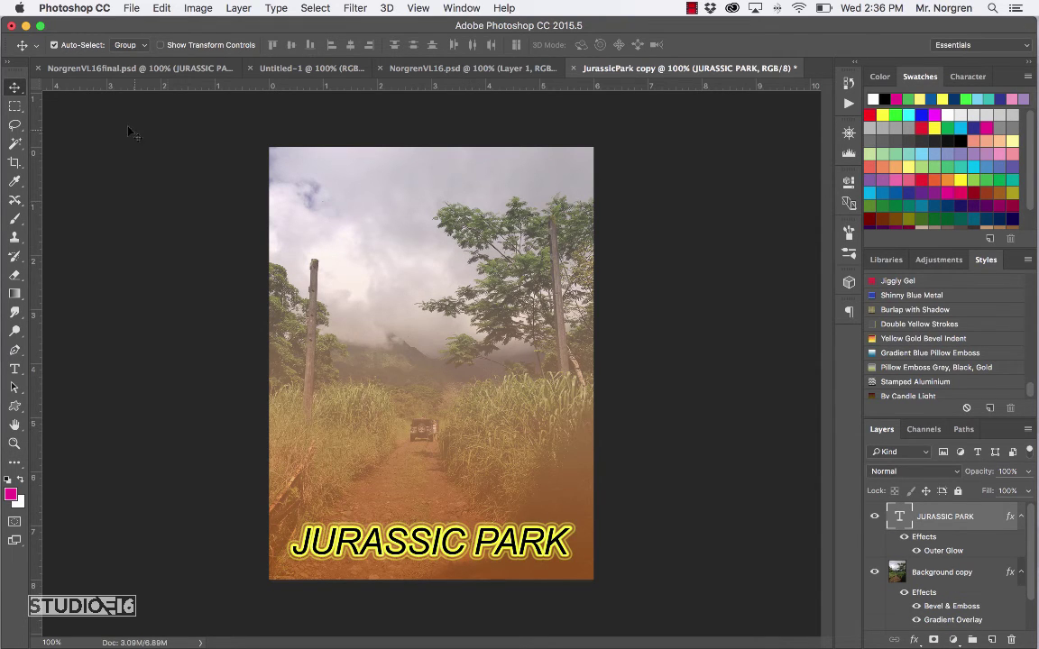
Compare with the finished example, then save the JurassicPark copy as NorgrenVL16b.psd in Norgren Video Lessons
click(106, 69)
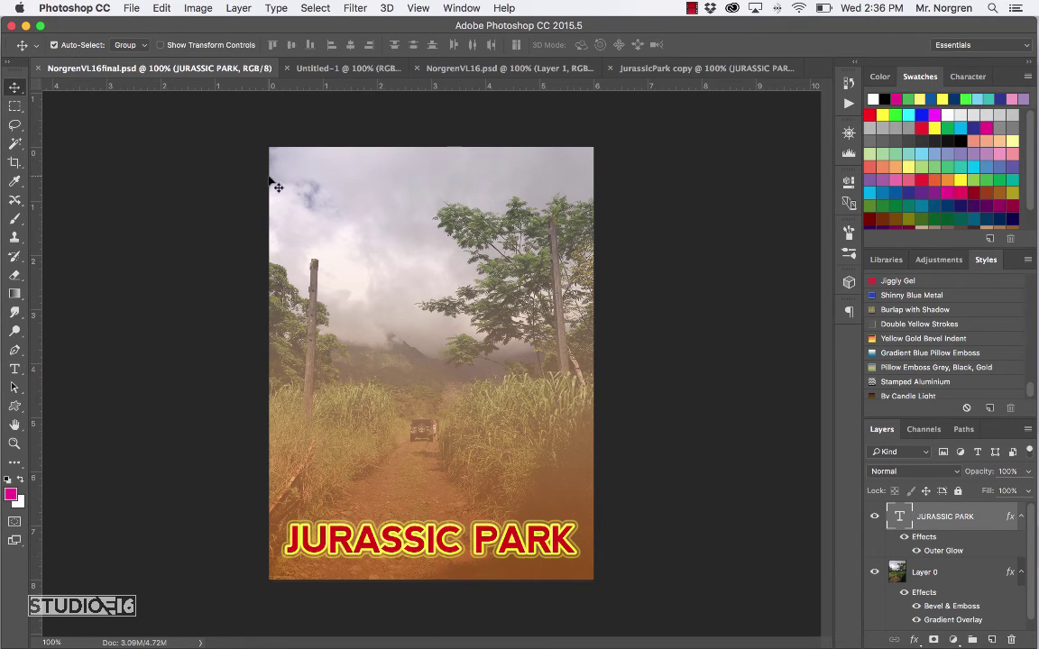
click(670, 70)
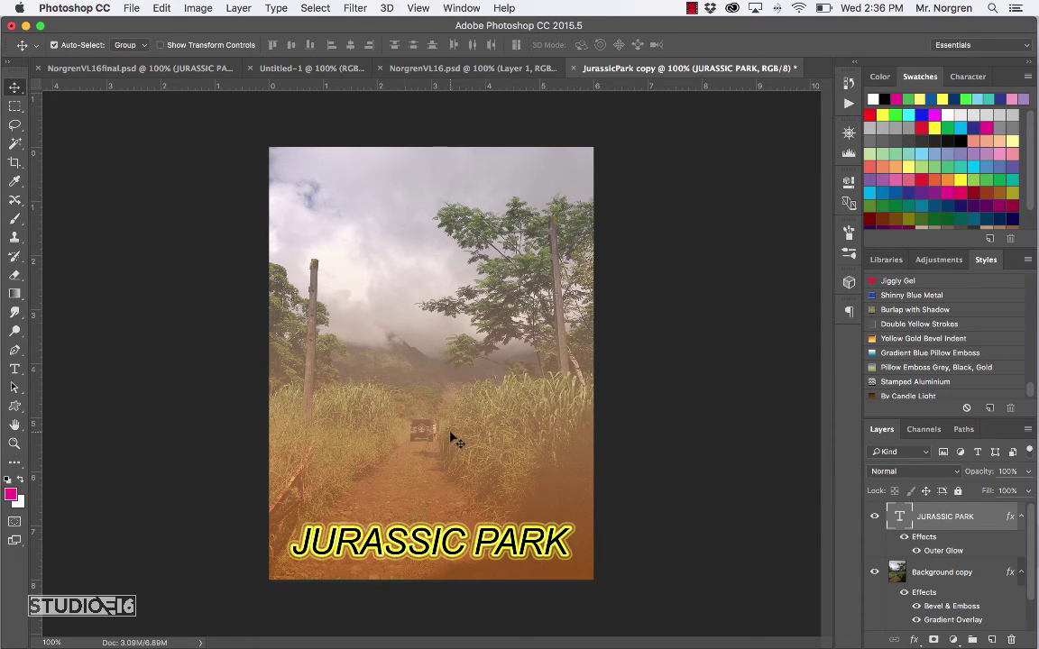
key(super+shift+s)
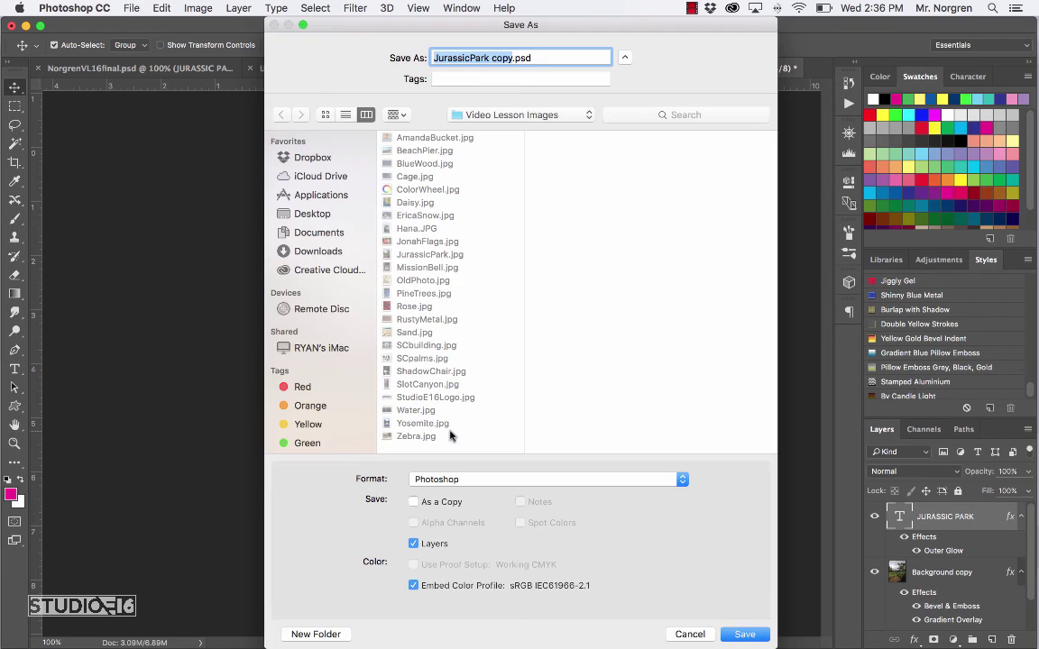
click(457, 113)
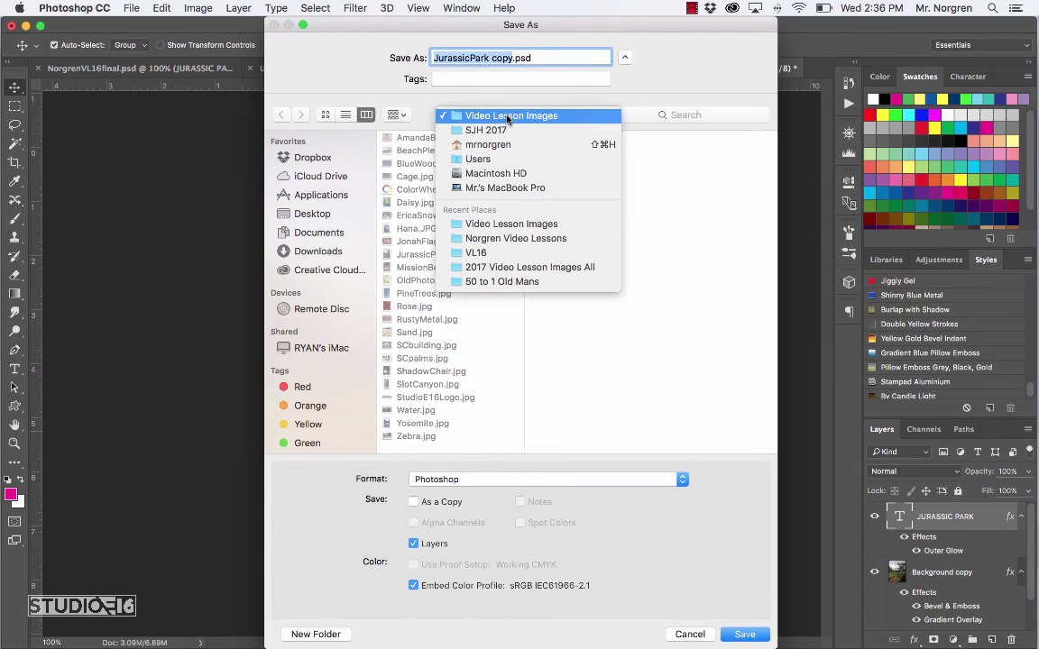
click(529, 240)
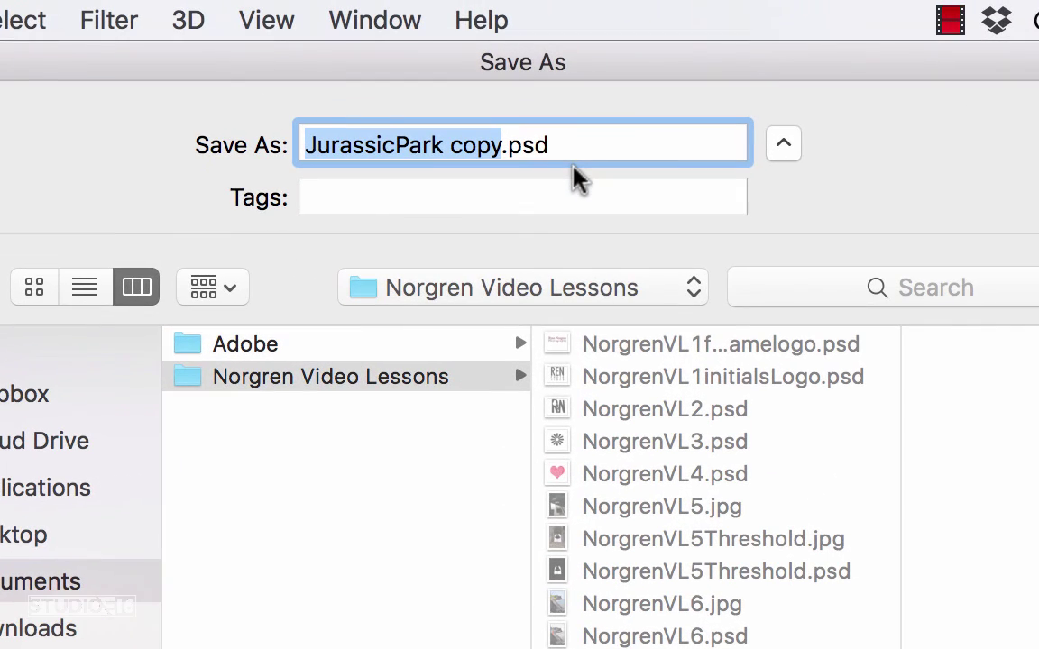
text(NORGRE)
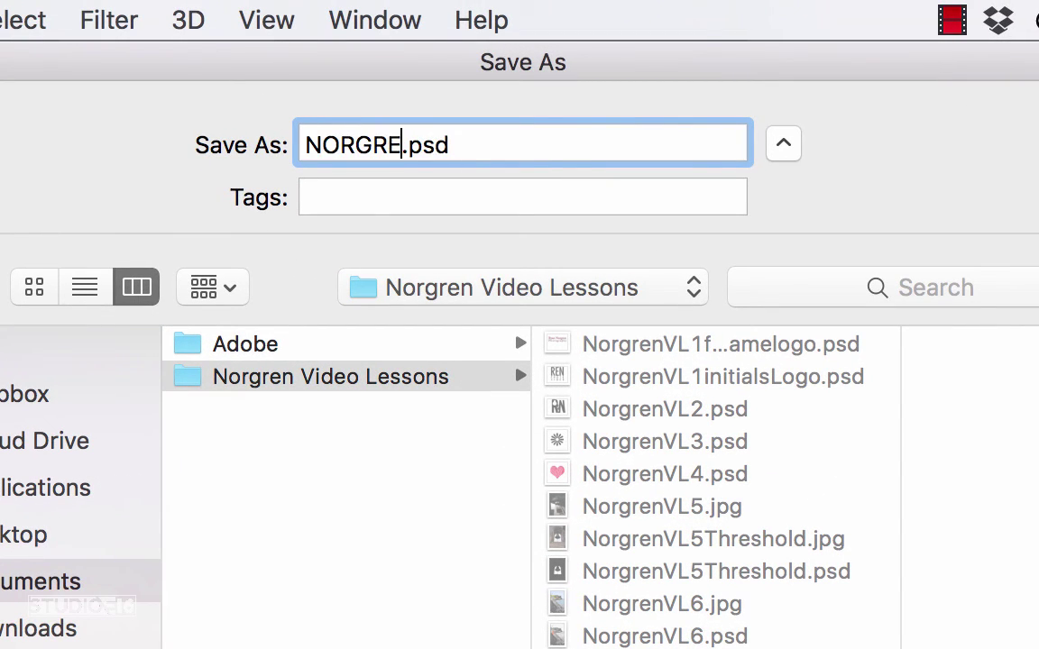
key(BackSpace)
key(BackSpace)
key(BackSpace)
key(BackSpace)
key(BackSpace)
key(BackSpace)
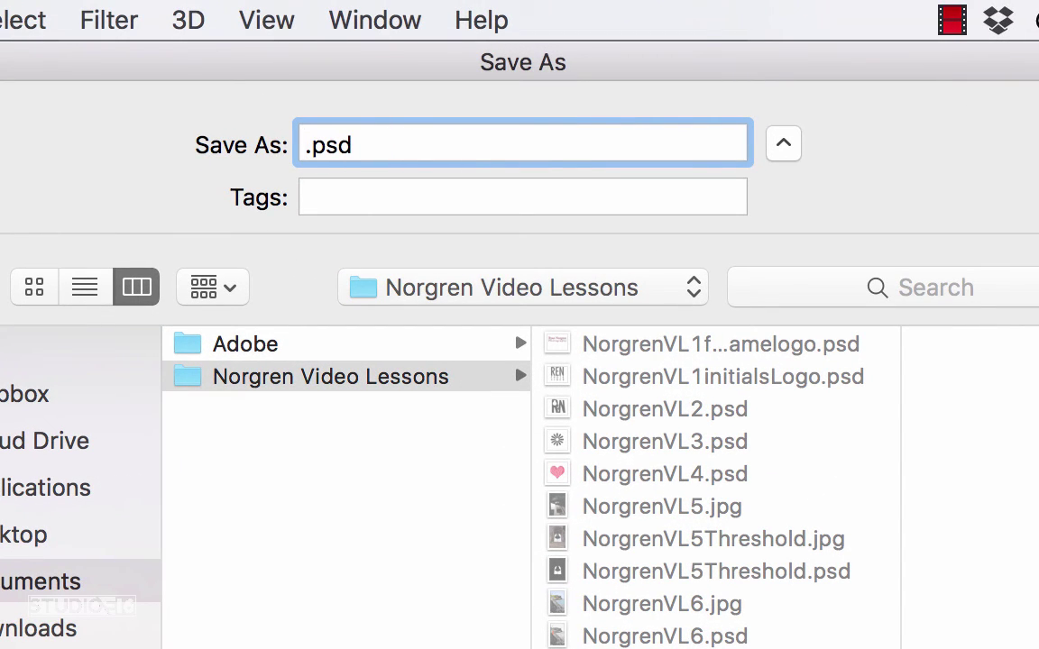
text(Norgren)
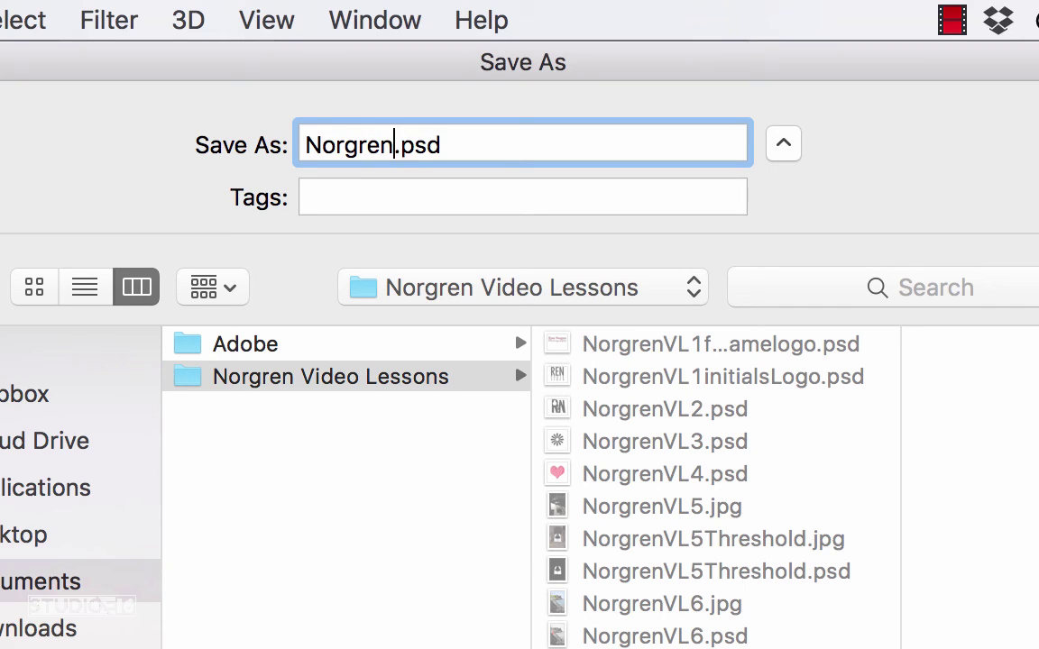
text(VL16)
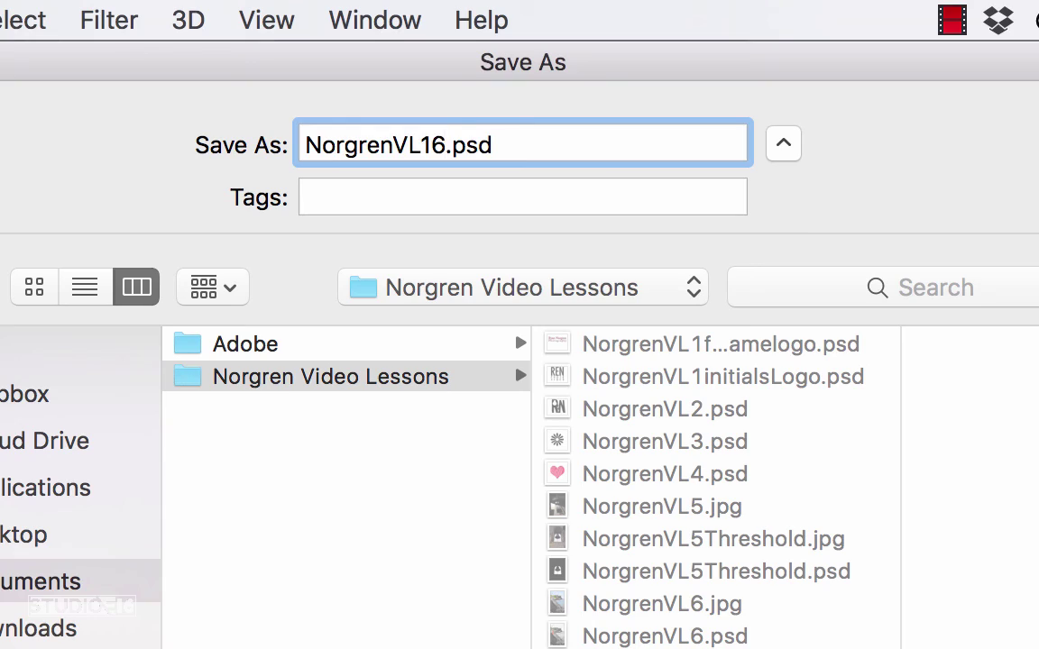
text(b)
key(Return)
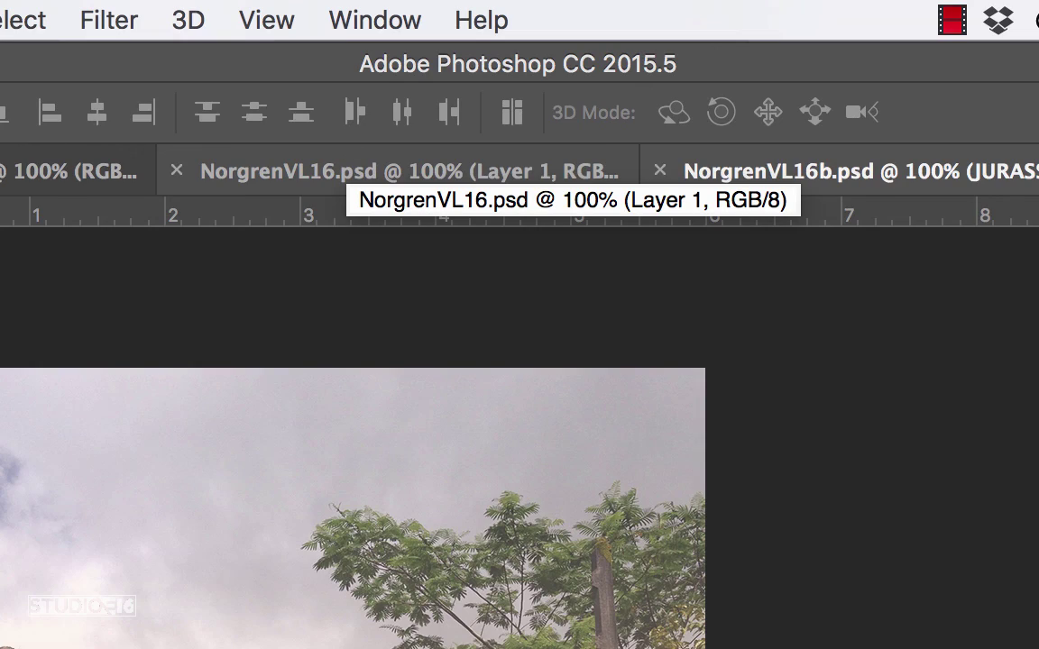